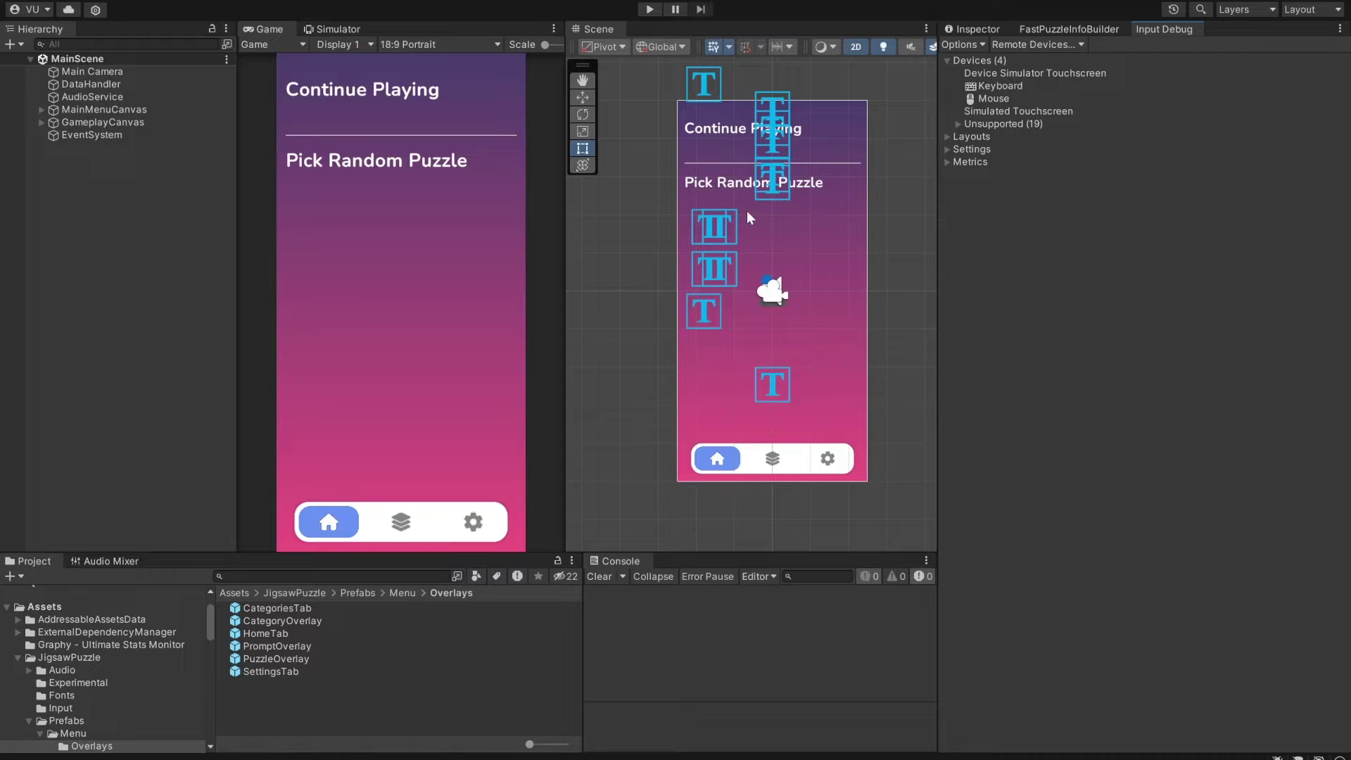
Check that touch input is simulated from mouse or pen in the input debugger and start Play mode
{"action": "left_click", "coordinate": [960, 45]}
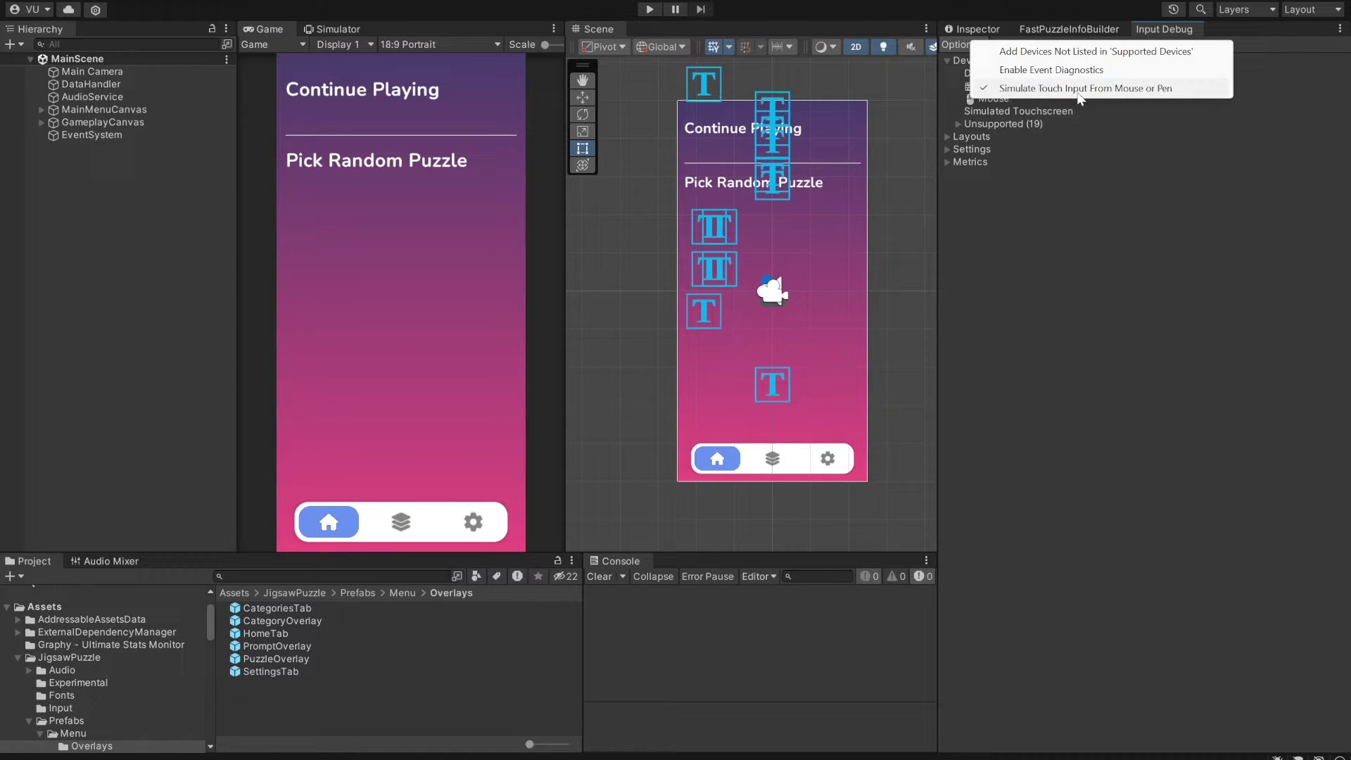
{"action": "left_click", "coordinate": [1049, 209]}
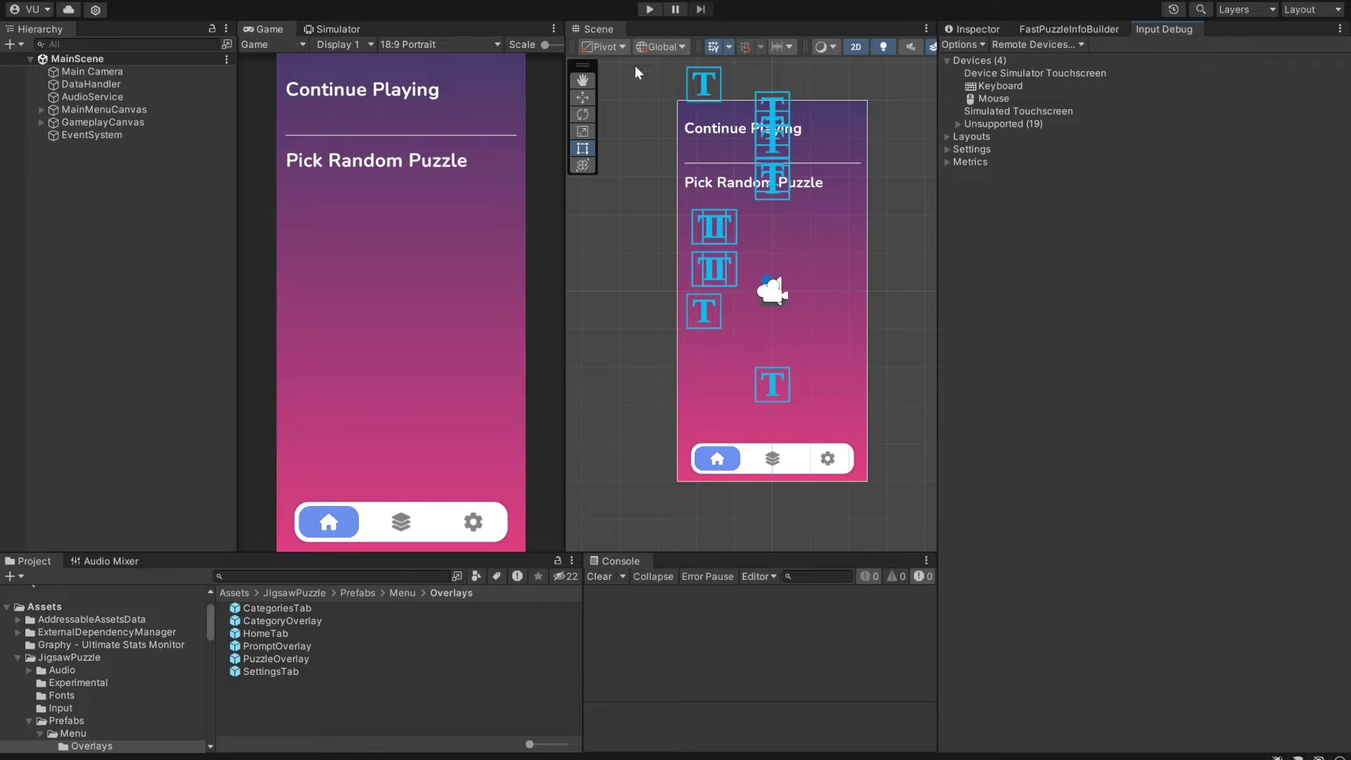
{"action": "left_click", "coordinate": [648, 10]}
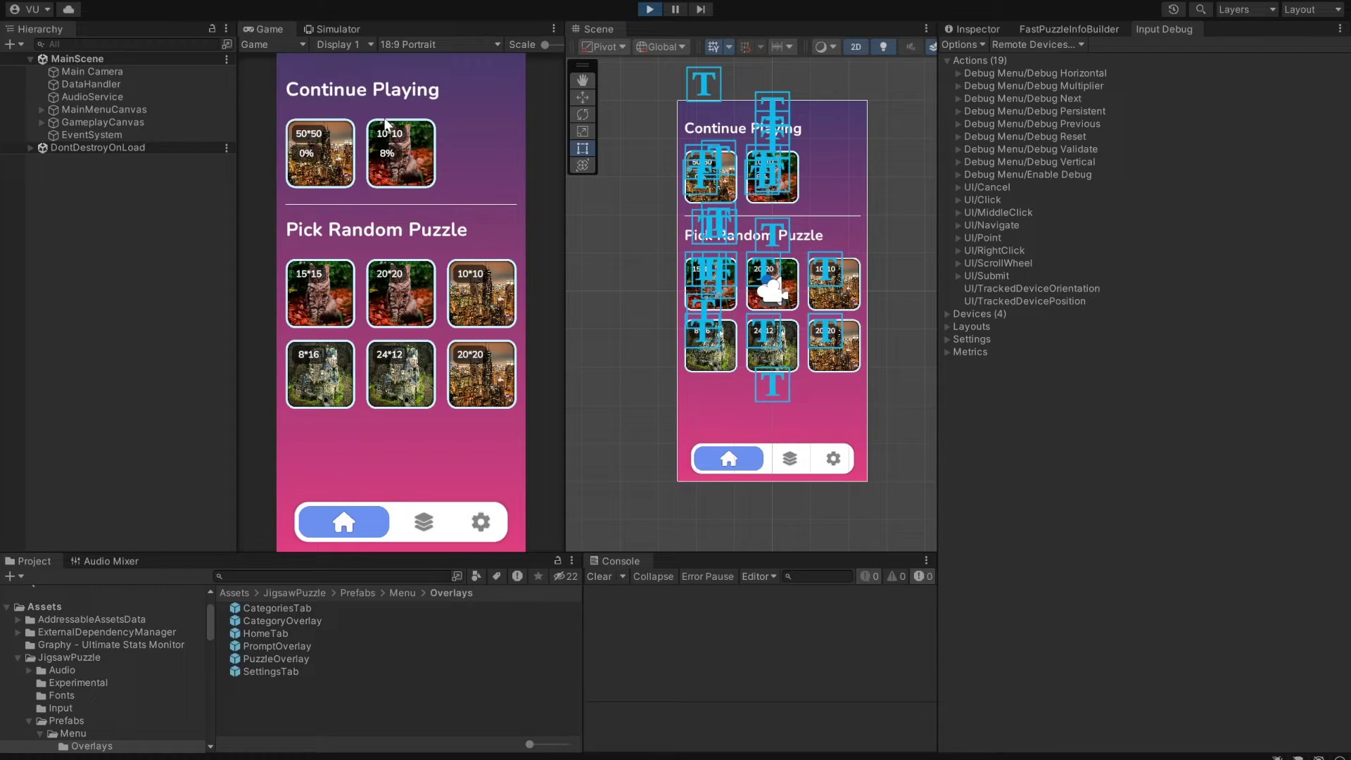
View the running game's Categories and Settings screens and try the Shuffle Pieces switch on and off
{"action": "left_click", "coordinate": [416, 524]}
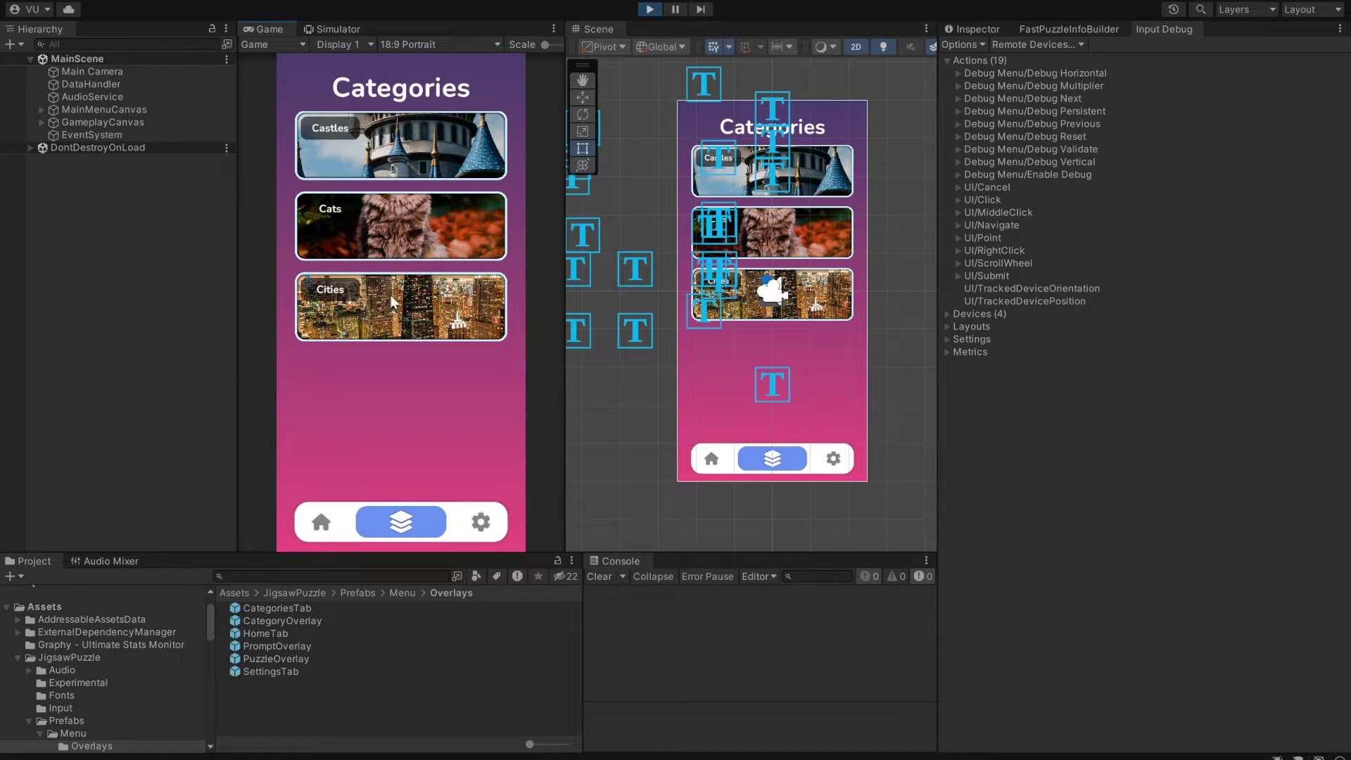
{"action": "left_click", "coordinate": [470, 515]}
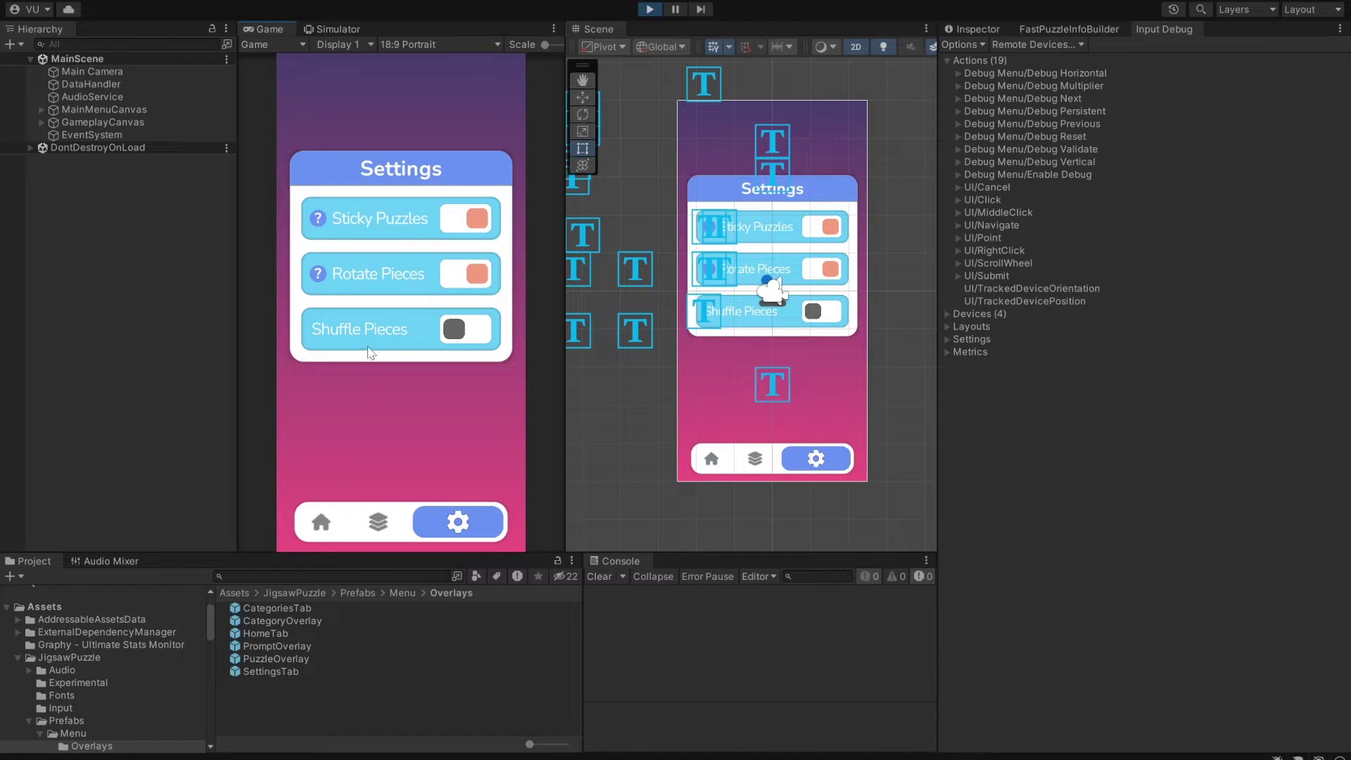
{"action": "left_click", "coordinate": [467, 344]}
{"action": "left_click", "coordinate": [467, 341]}
Read the help descriptions of the Rotate Pieces and Sticky Puzzles settings, closing each one
{"action": "left_click", "coordinate": [319, 275]}
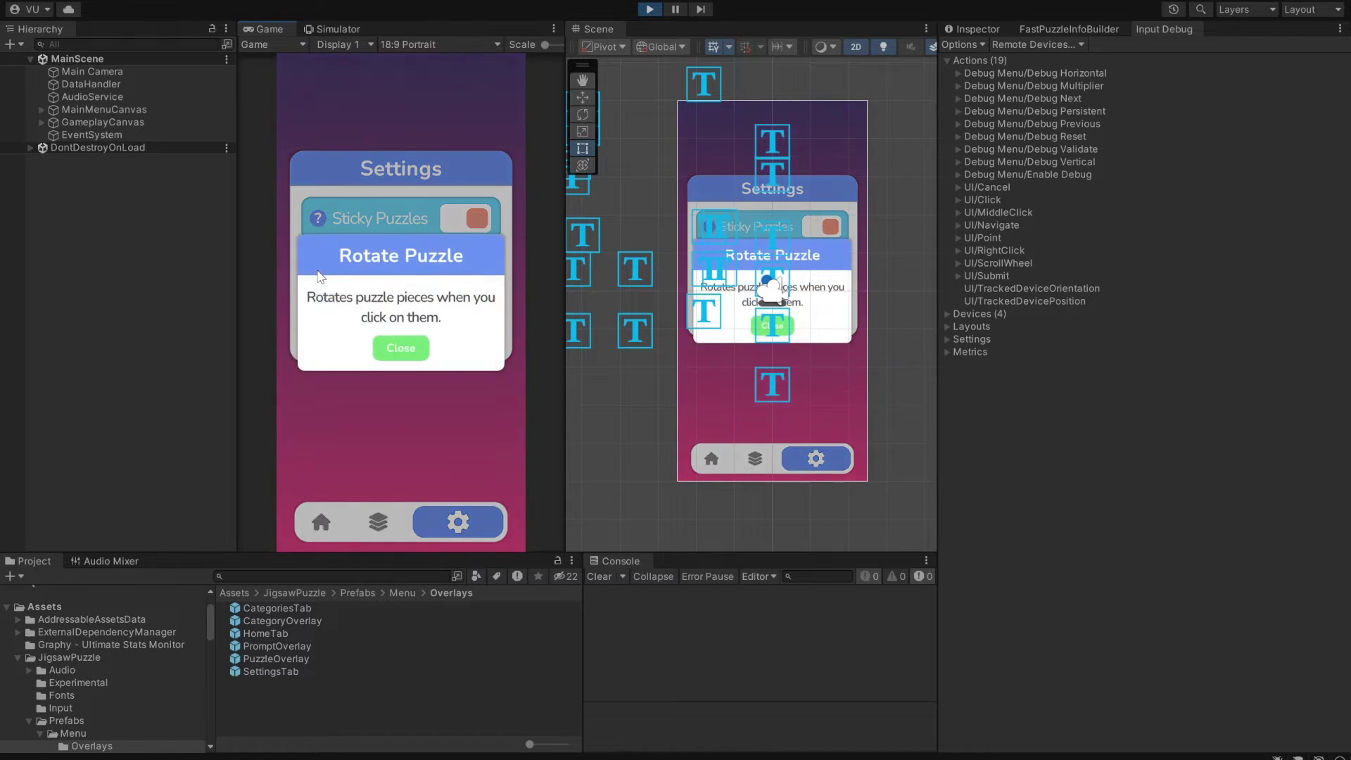
{"action": "left_click", "coordinate": [401, 347]}
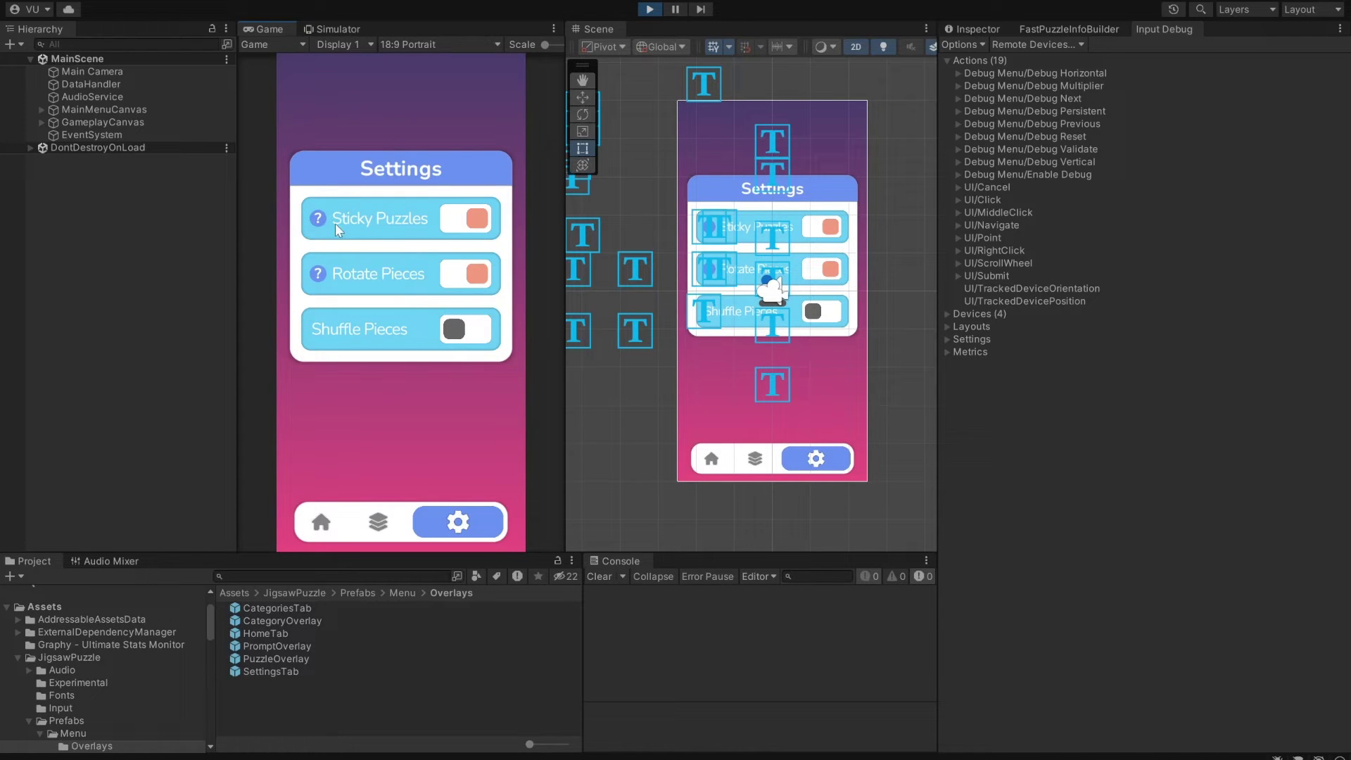
{"action": "left_click", "coordinate": [318, 218]}
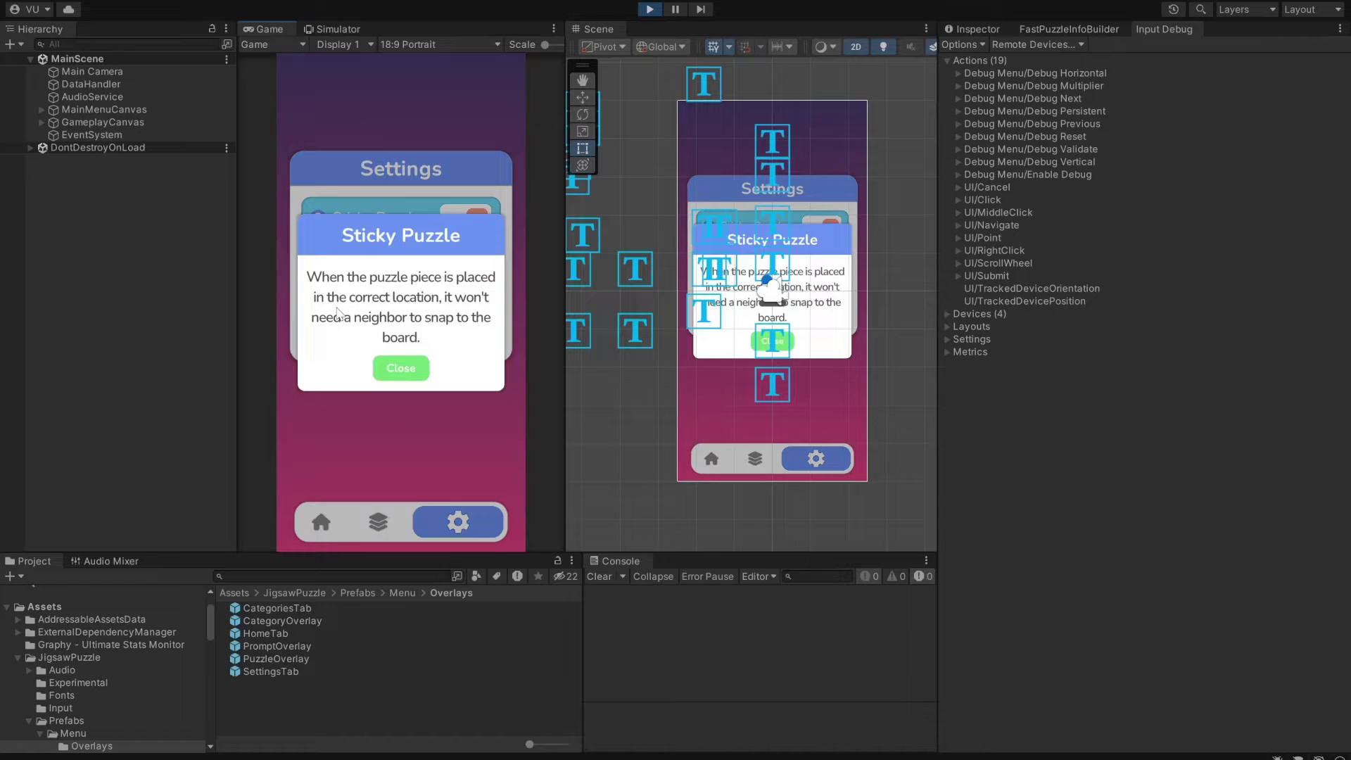
{"action": "left_click", "coordinate": [399, 370]}
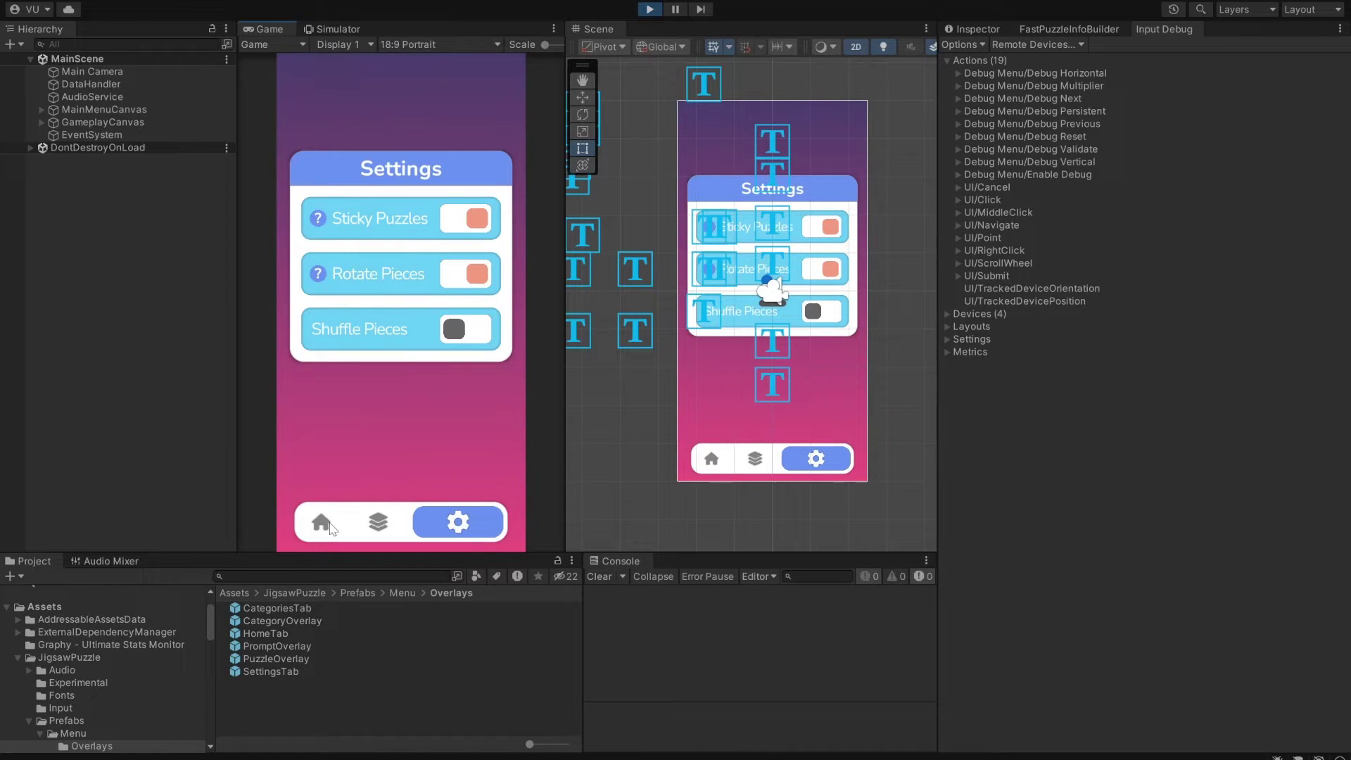
View the puzzles of the Castles category in the running game and return to the home screen
{"action": "left_click", "coordinate": [373, 522]}
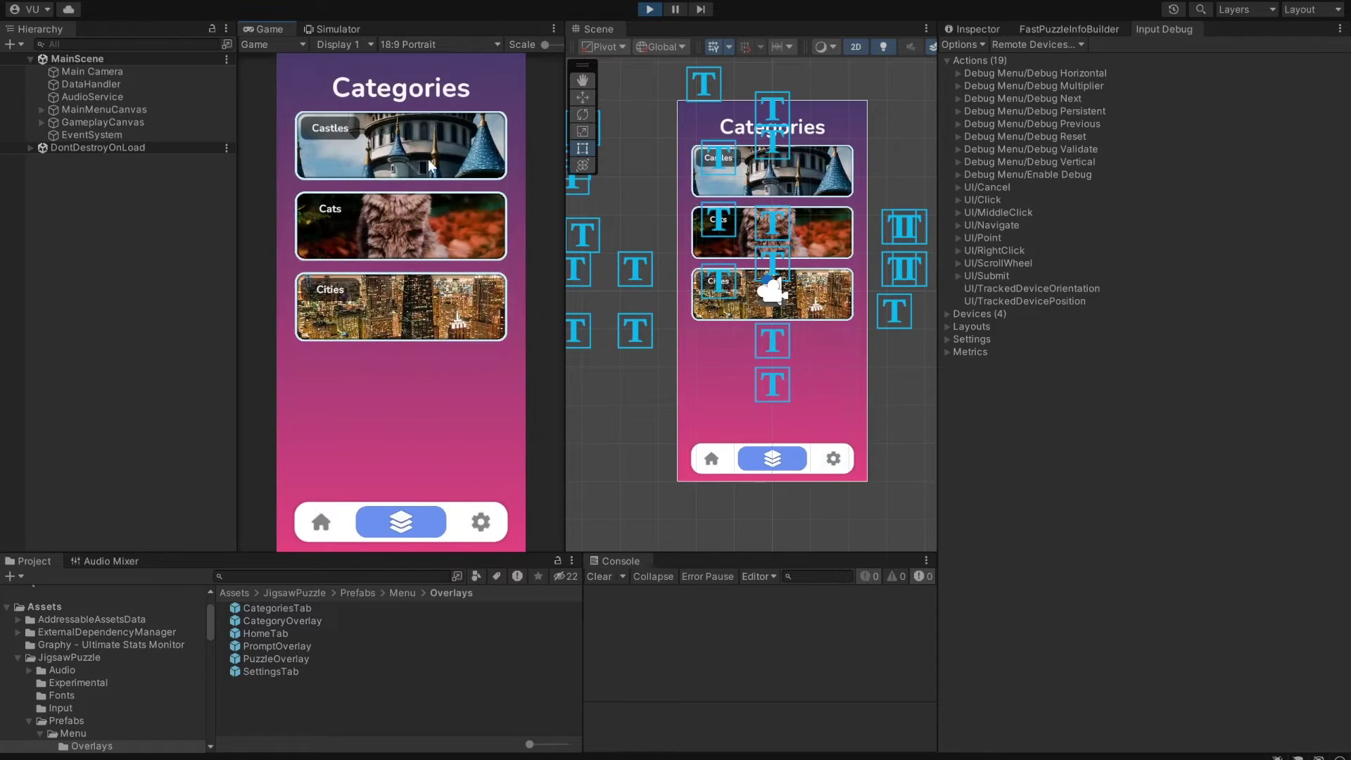
{"action": "left_click", "coordinate": [429, 161]}
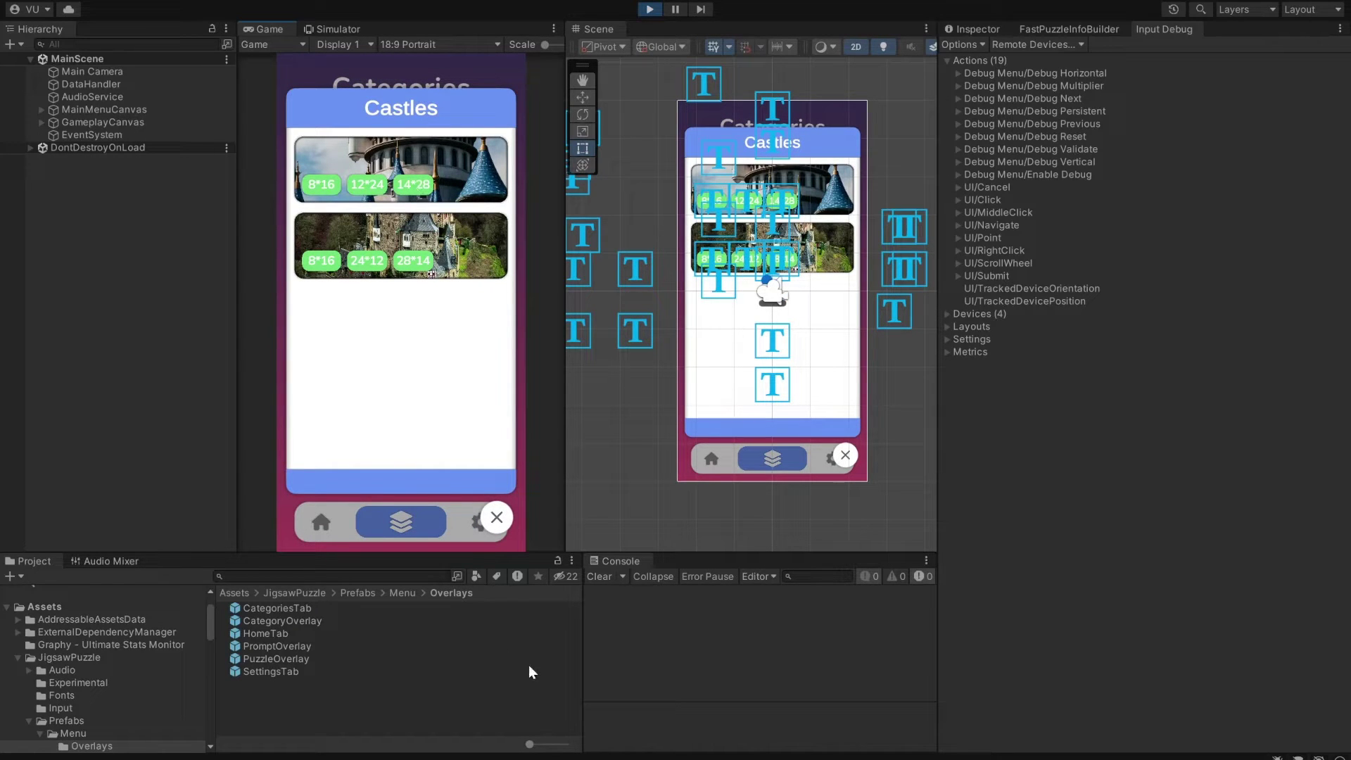
{"action": "left_click", "coordinate": [496, 517]}
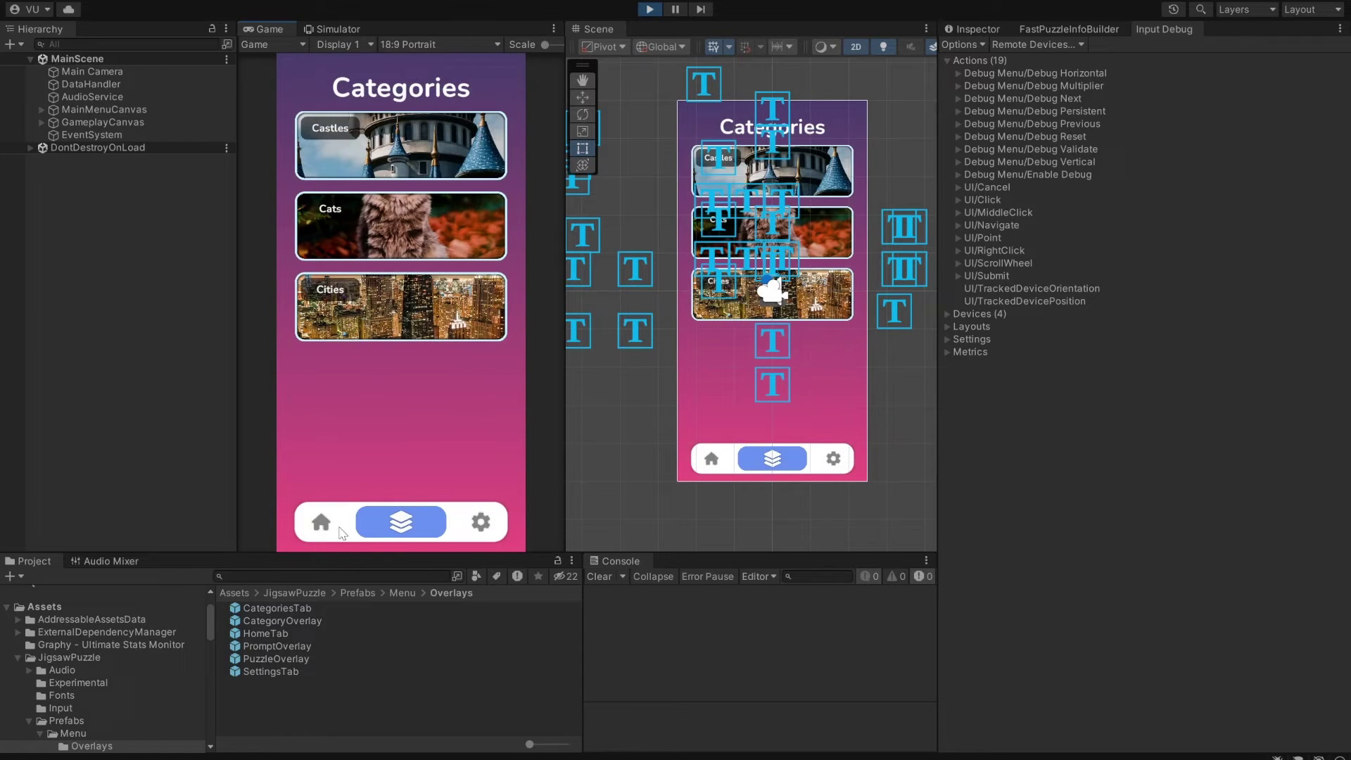
{"action": "left_click", "coordinate": [320, 535]}
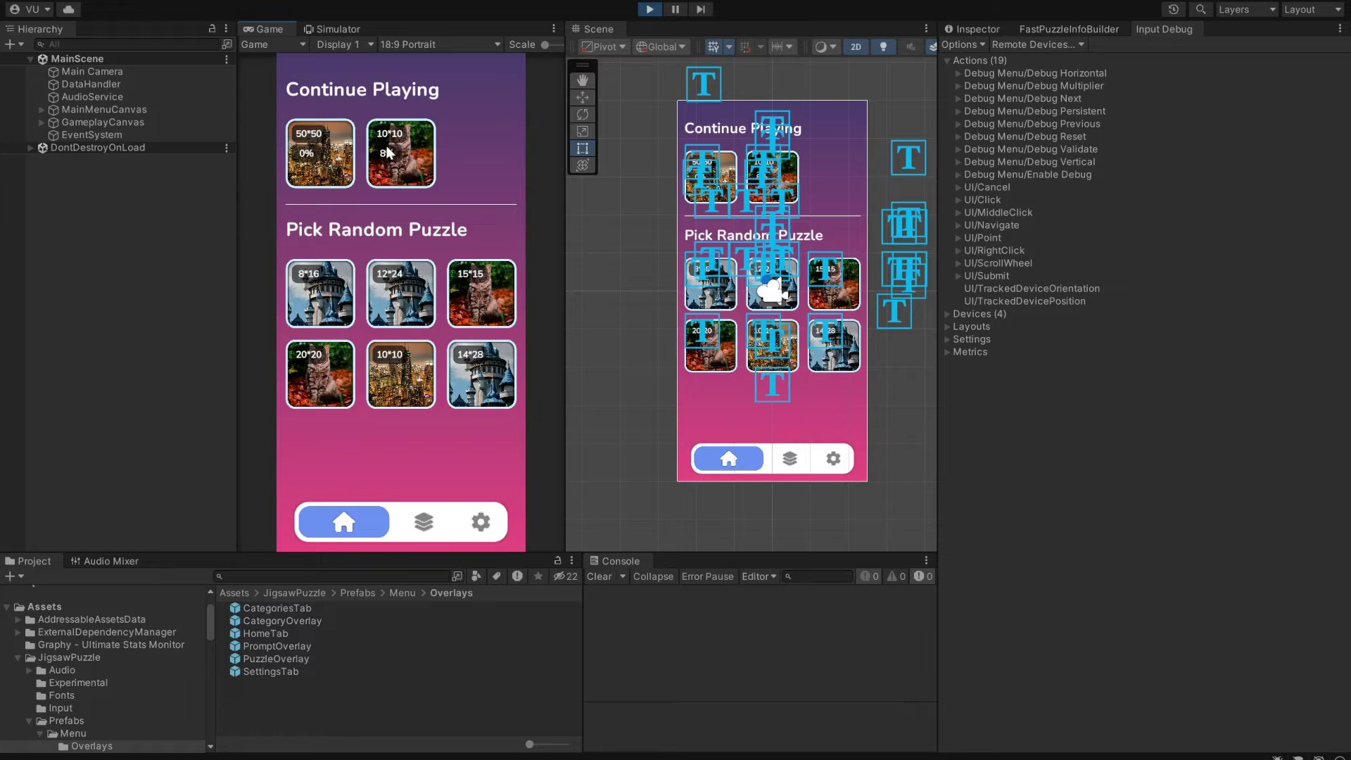
Continue the 10*10 cat puzzle with its reference image shown and move a piece from the tray onto the board
{"action": "left_click", "coordinate": [386, 150]}
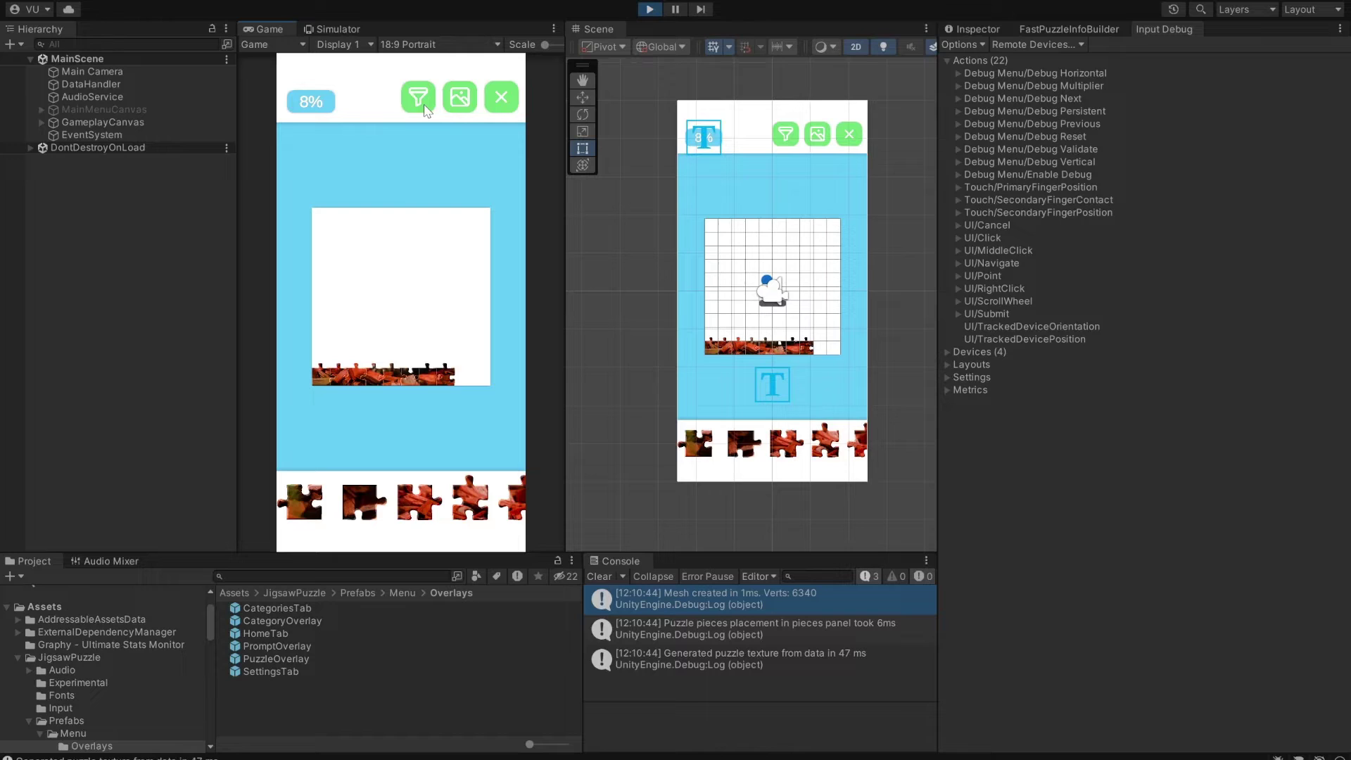
{"action": "left_click", "coordinate": [460, 98]}
{"action": "left_click", "coordinate": [460, 107]}
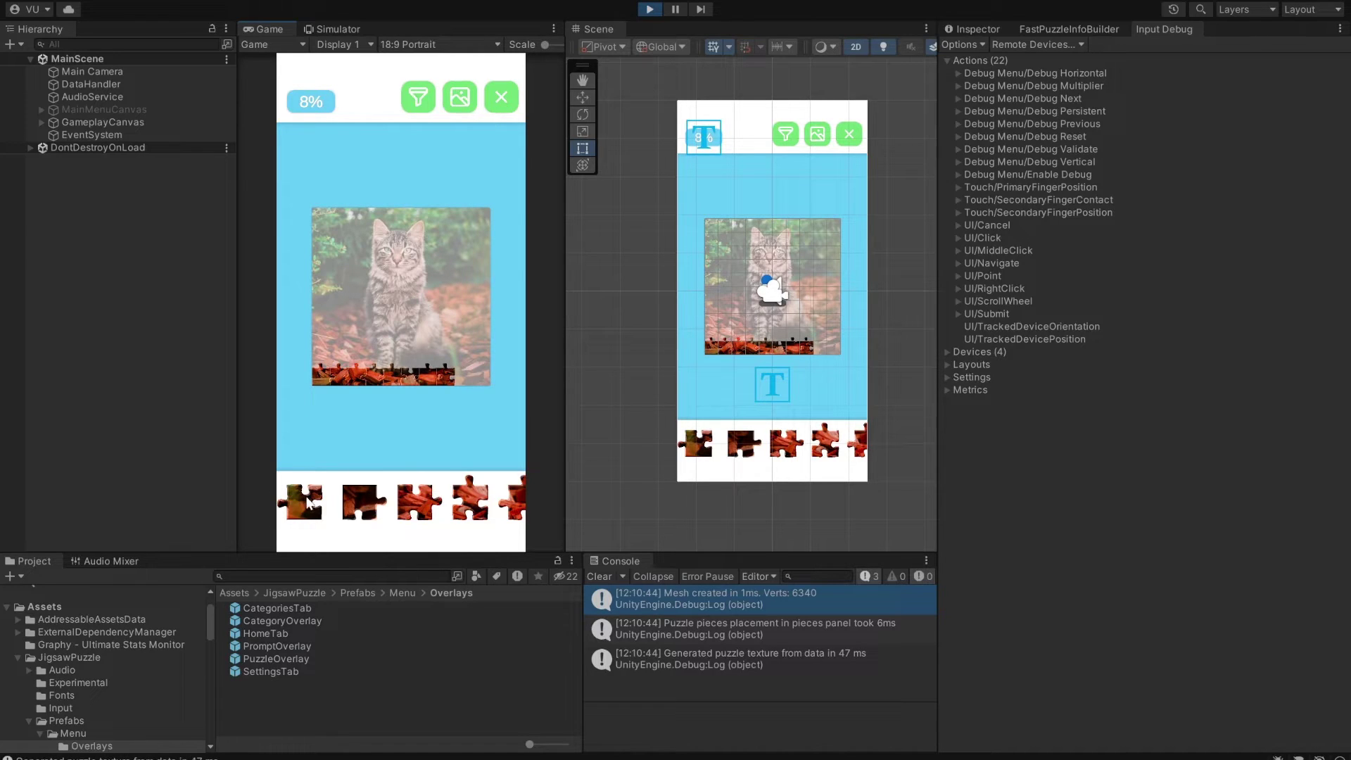
{"action": "left_click_drag", "start_coordinate": [298, 503], "coordinate": [385, 330]}
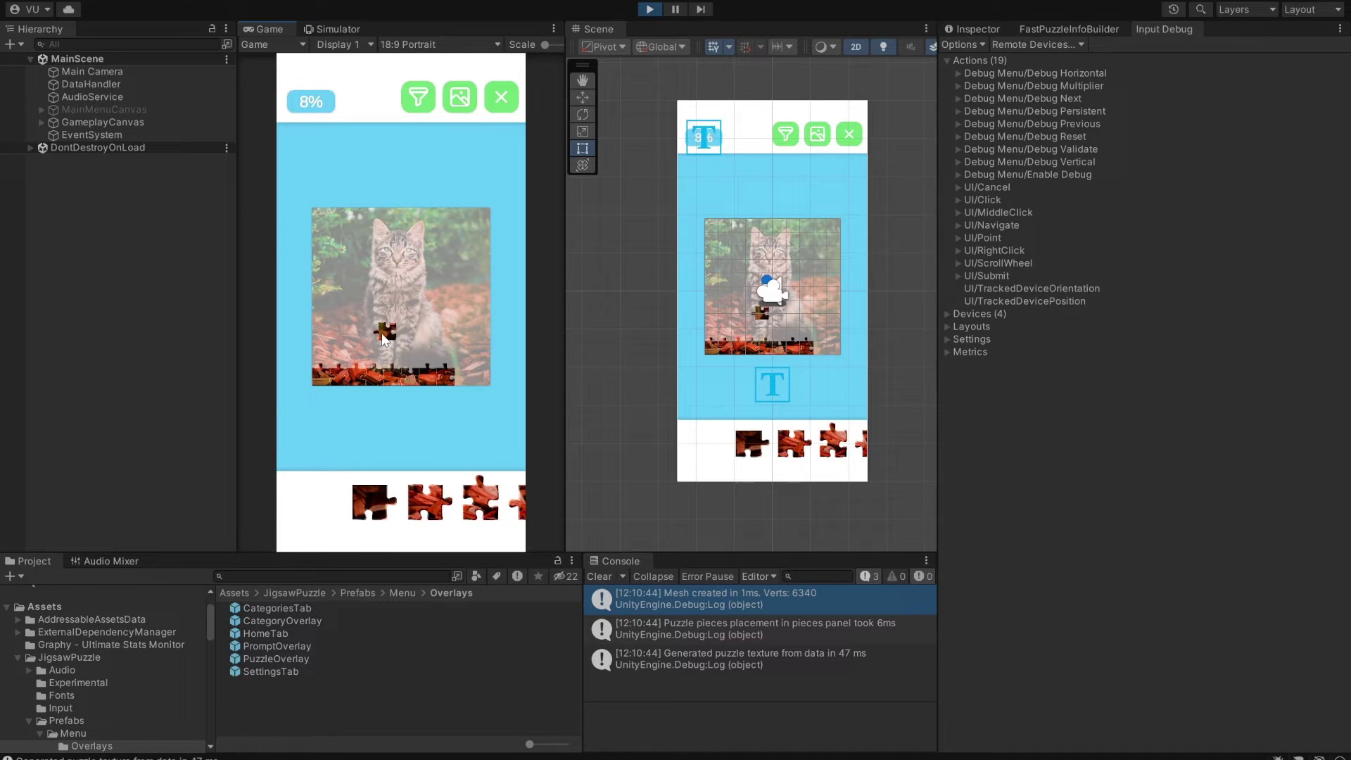
{"action": "mouse_move", "coordinate": [298, 504]}
{"action": "left_mouse_down"}
{"action": "mouse_move", "coordinate": [415, 345]}
{"action": "mouse_move", "coordinate": [325, 456]}
{"action": "mouse_move", "coordinate": [307, 515]}
{"action": "mouse_move", "coordinate": [337, 450]}
{"action": "mouse_move", "coordinate": [312, 522]}
{"action": "left_mouse_up"}
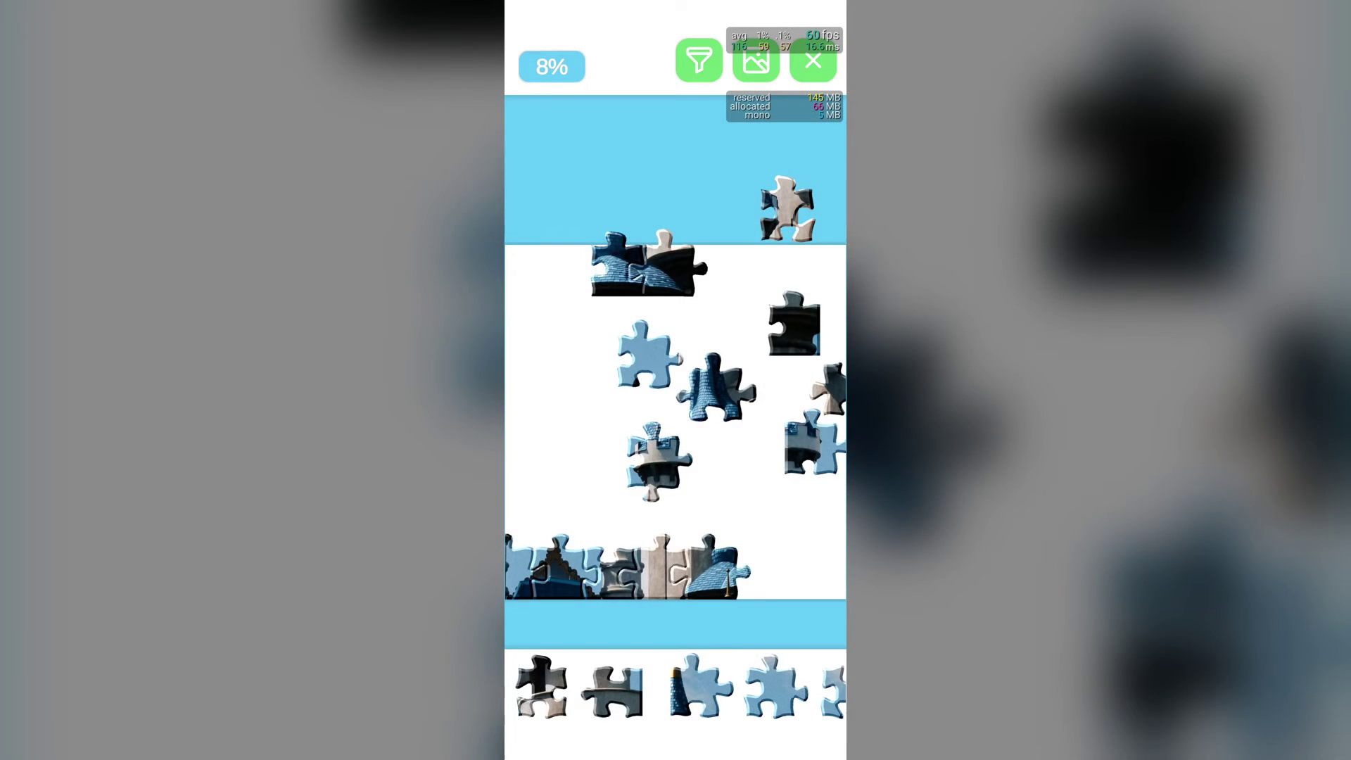
Zoom in on the castle puzzle, move a loose piece to the board's lower part and bring a sky piece to the front of the tray
{"action": "scroll", "coordinate": [589, 422], "scroll_direction": "up", "scroll_amount": 3}
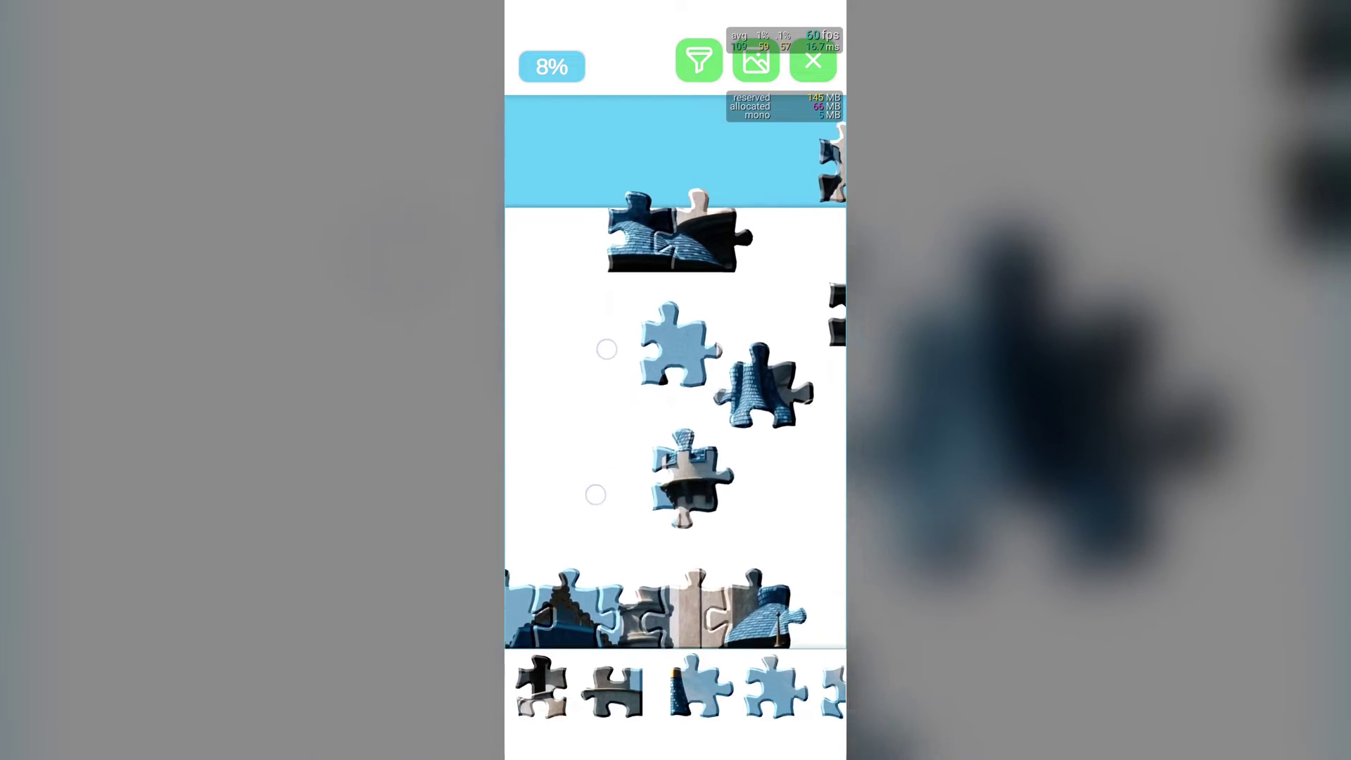
{"action": "scroll", "coordinate": [590, 422], "scroll_direction": "down", "scroll_amount": 1}
{"action": "left_click_drag", "start_coordinate": [783, 499], "coordinate": [756, 490]}
{"action": "left_click_drag", "start_coordinate": [806, 159], "coordinate": [784, 545]}
{"action": "left_click_drag", "start_coordinate": [700, 686], "coordinate": [548, 684]}
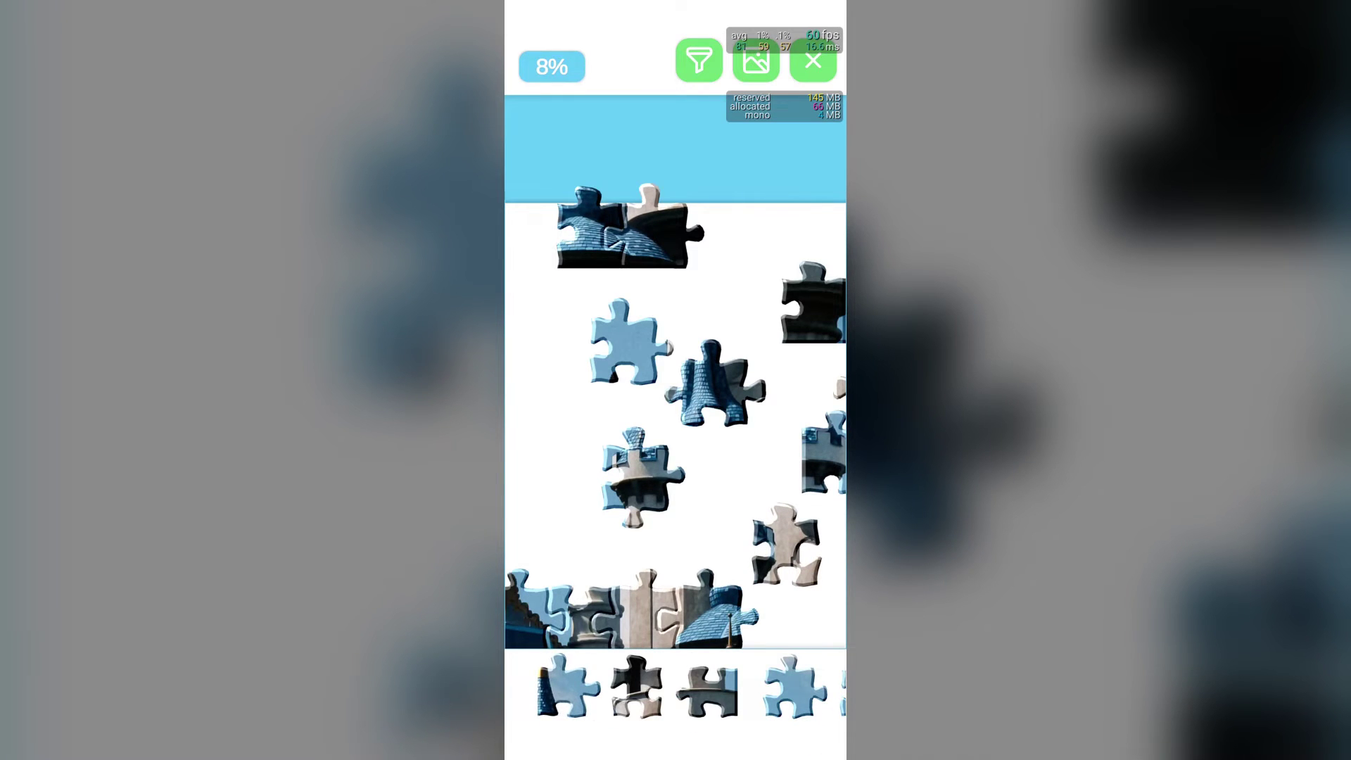
Move the joined blue roof pieces and the blue tower piece around the board simultaneously with multiple touches
{"action": "left_click_drag", "start_coordinate": [665, 239], "coordinate": [685, 200]}
{"action": "mouse_move", "coordinate": [701, 380]}
{"action": "left_mouse_down"}
{"action": "mouse_move", "coordinate": [735, 373]}
{"action": "mouse_move", "coordinate": [704, 406]}
{"action": "left_mouse_up"}
{"action": "left_click_drag", "start_coordinate": [686, 199], "coordinate": [697, 167]}
{"action": "left_click_drag", "start_coordinate": [704, 404], "coordinate": [709, 387]}
{"action": "left_click_drag", "start_coordinate": [575, 644], "coordinate": [566, 644]}
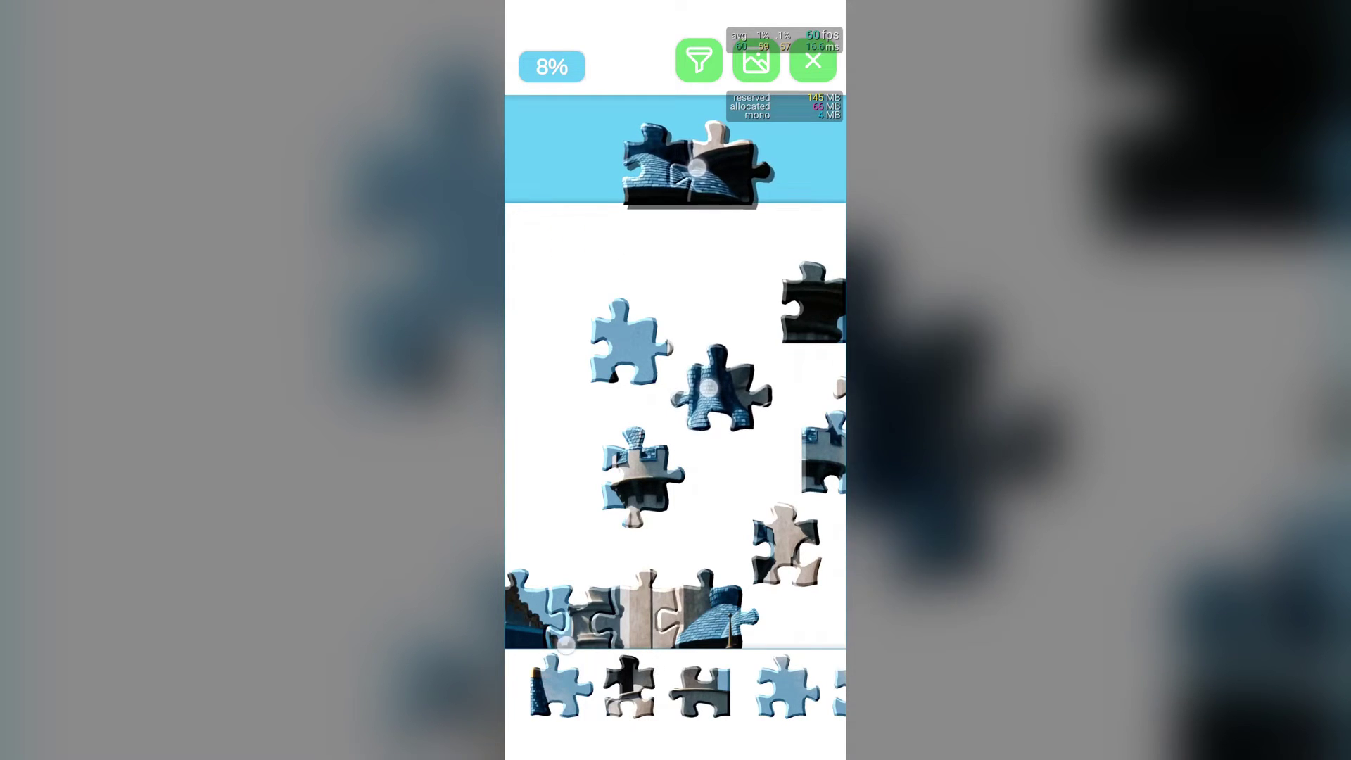
{"action": "left_click_drag", "start_coordinate": [710, 387], "coordinate": [726, 387]}
{"action": "left_click_drag", "start_coordinate": [697, 167], "coordinate": [686, 204]}
{"action": "left_click_drag", "start_coordinate": [726, 387], "coordinate": [733, 391]}
{"action": "left_click_drag", "start_coordinate": [685, 204], "coordinate": [674, 228]}
{"action": "left_click_drag", "start_coordinate": [733, 391], "coordinate": [740, 395]}
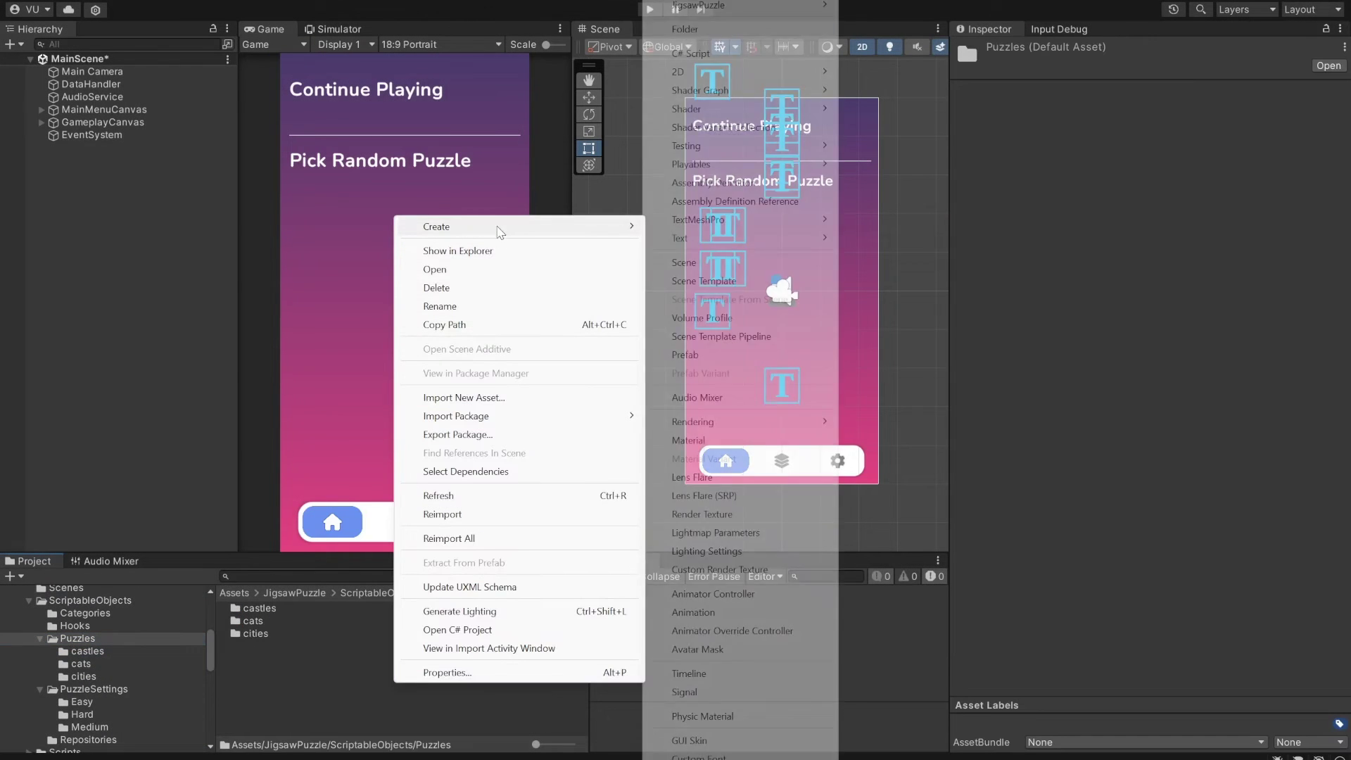
Create a Puzzle Info asset with the default name in the ScriptableObjects Puzzles folder
{"action": "mouse_move", "coordinate": [746, 6]}
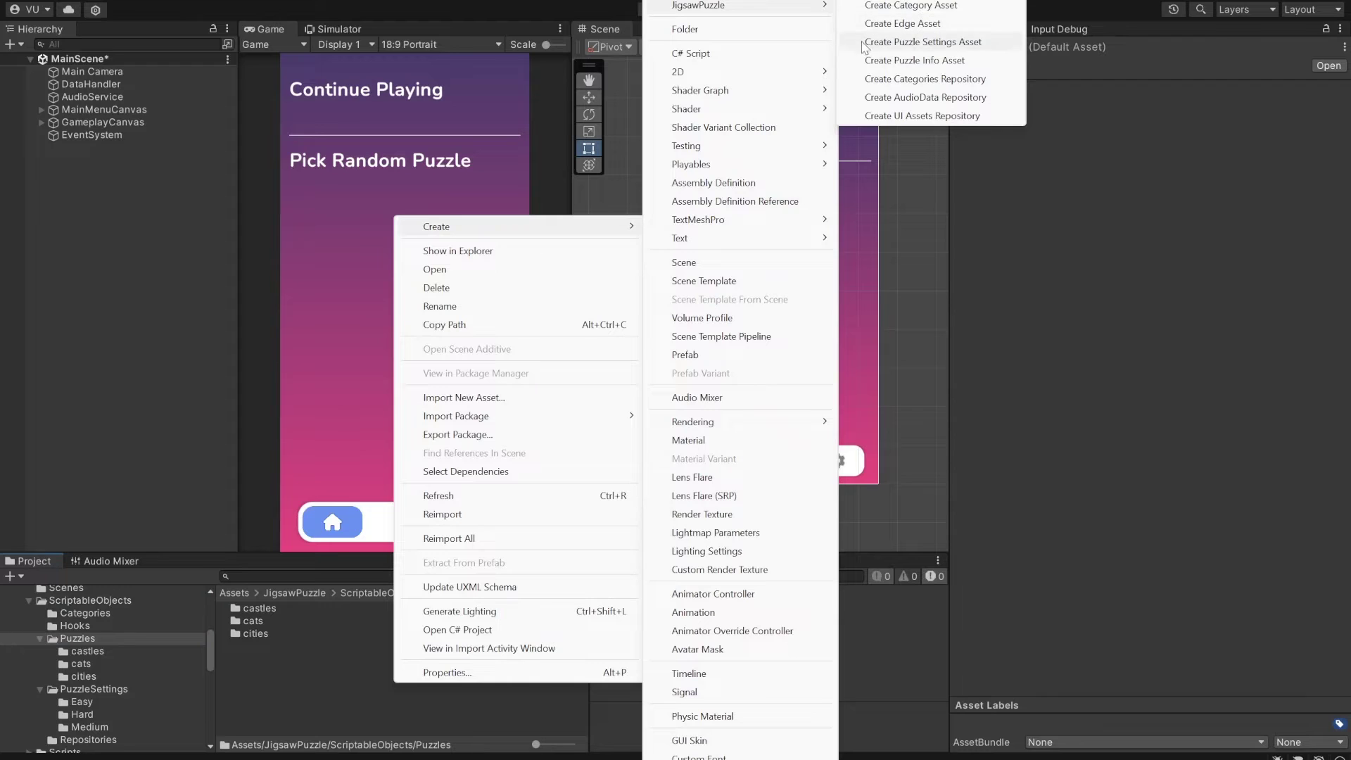
{"action": "left_click", "coordinate": [914, 60]}
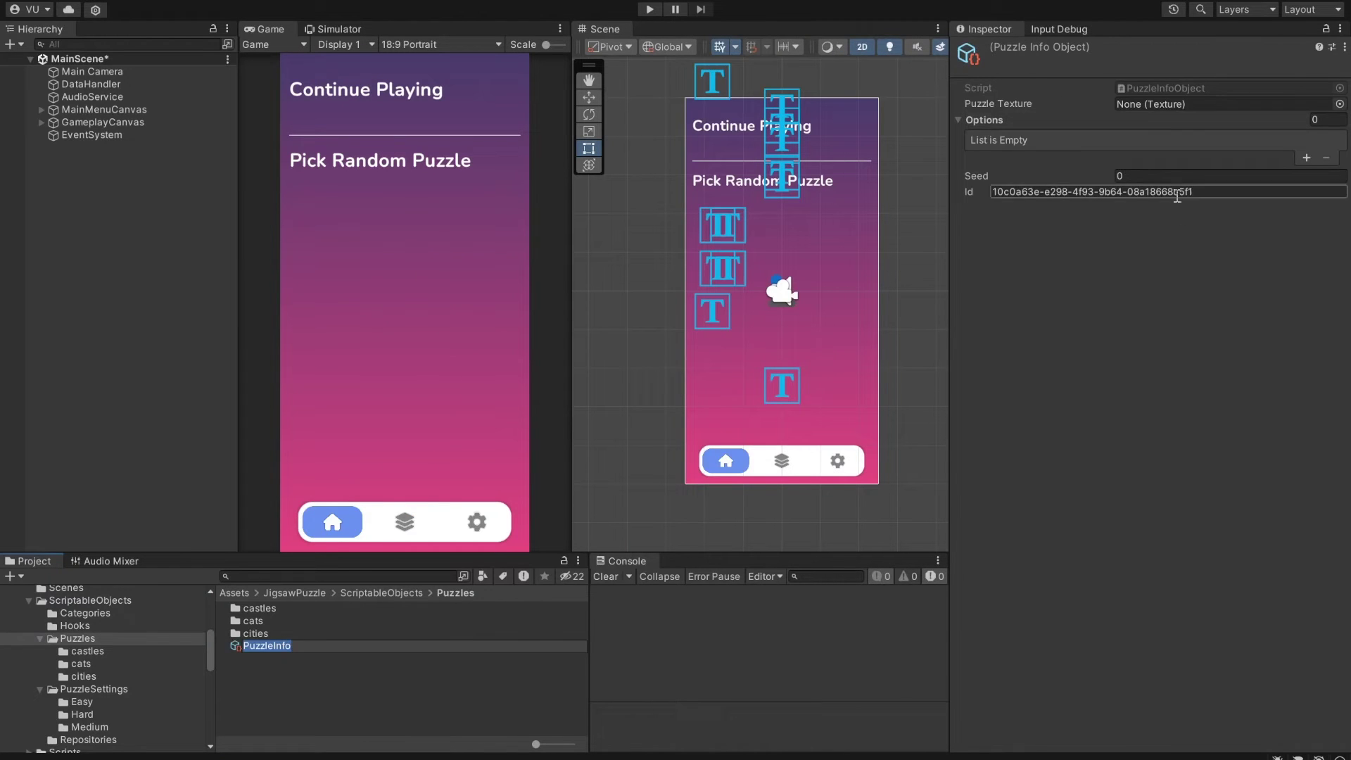
{"action": "key", "text": "Return"}
Assign the texture ending in 2317921 from the flowers textures folder as the new asset's Puzzle Texture
{"action": "scroll", "coordinate": [84, 704], "scroll_direction": "down", "scroll_amount": 2}
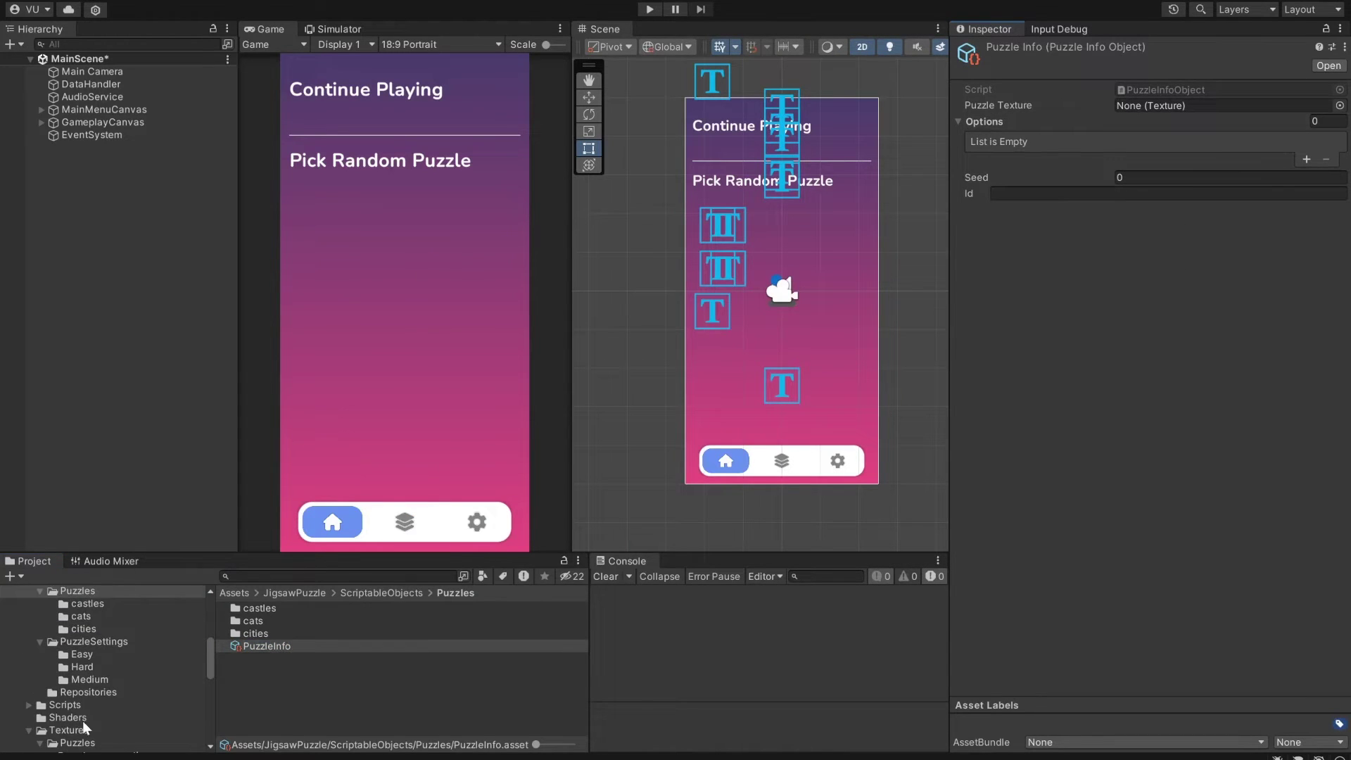
{"action": "scroll", "coordinate": [82, 720], "scroll_direction": "down", "scroll_amount": 2}
{"action": "left_click", "coordinate": [87, 746]}
{"action": "left_click_drag", "start_coordinate": [302, 633], "coordinate": [1218, 108]}
Create a Puzzle Settings asset with the default name in the ScriptableObjects Puzzles folder
{"action": "scroll", "coordinate": [118, 689], "scroll_direction": "up", "scroll_amount": 2}
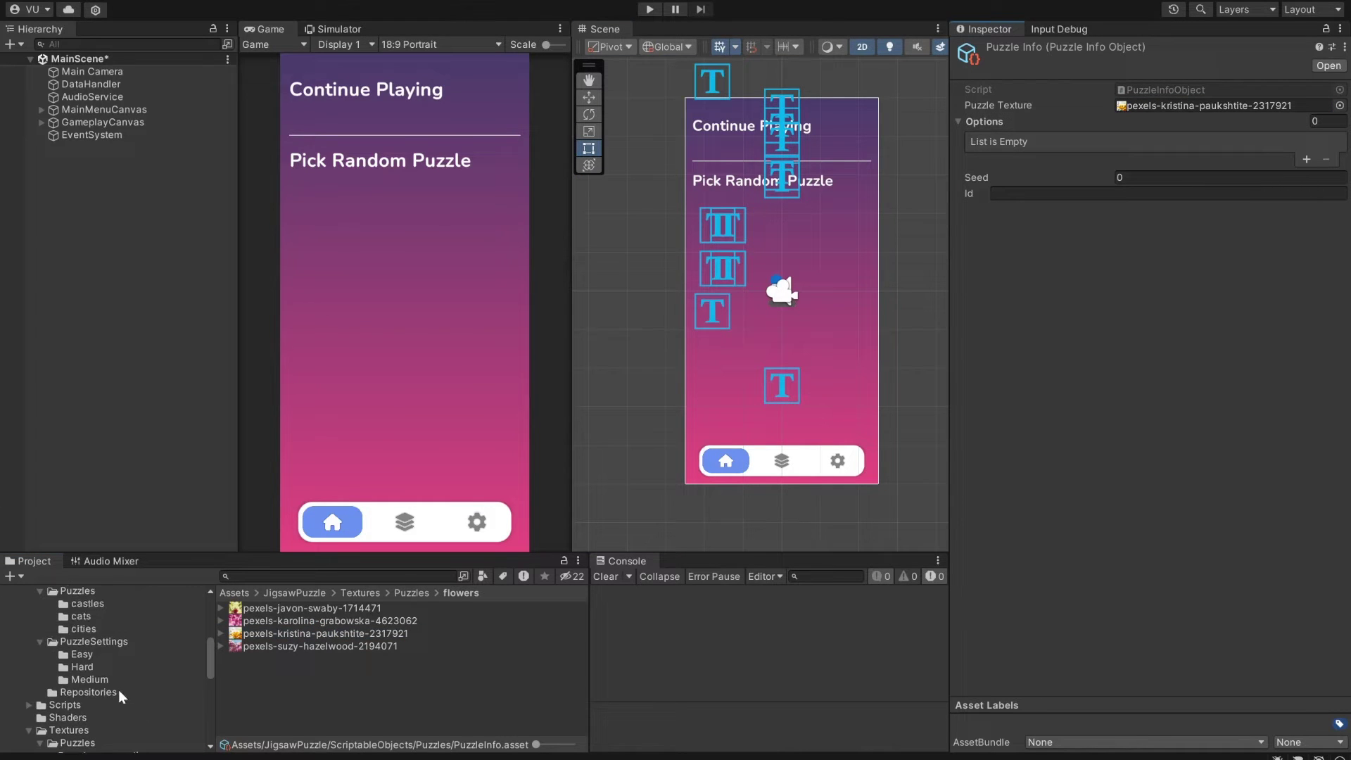
{"action": "left_click", "coordinate": [74, 591]}
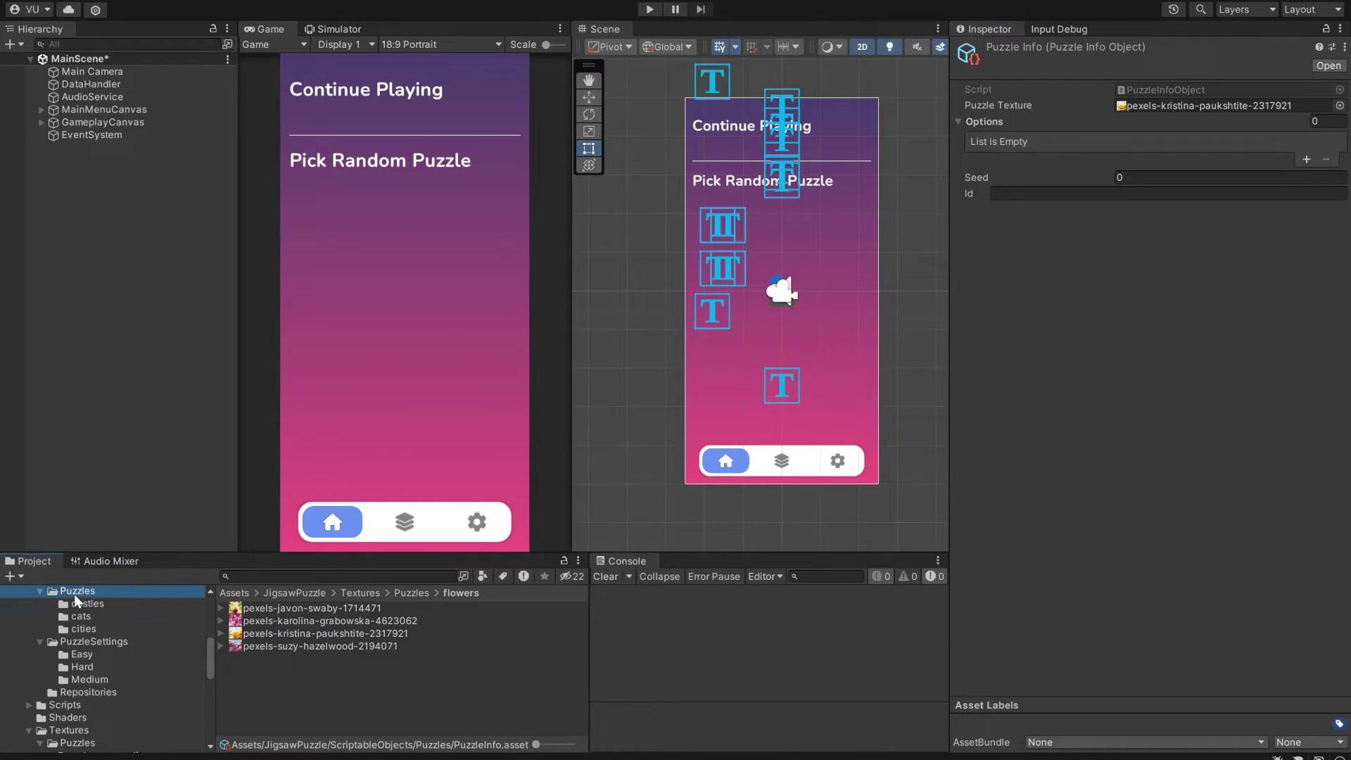
{"action": "right_click", "coordinate": [313, 686]}
{"action": "mouse_move", "coordinate": [407, 233]}
{"action": "mouse_move", "coordinate": [655, 6]}
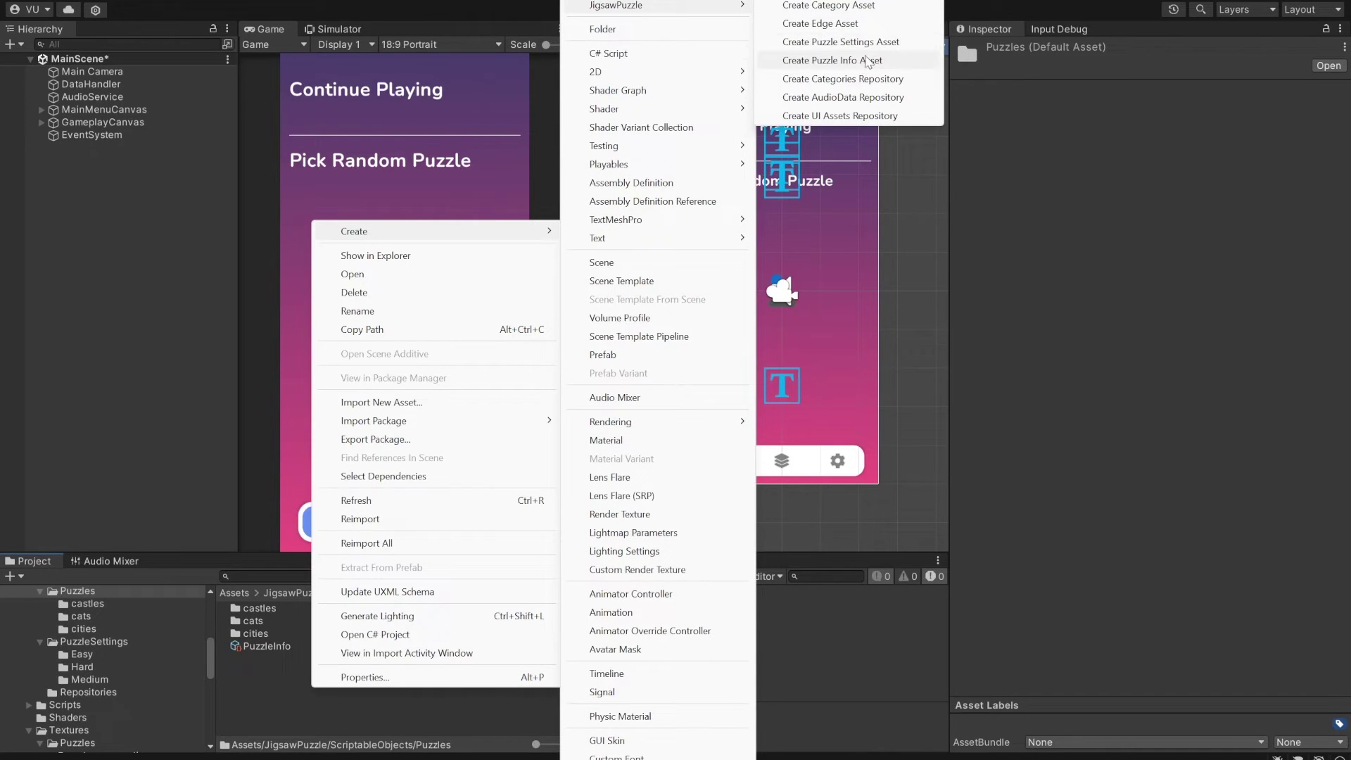
{"action": "left_click", "coordinate": [866, 42]}
{"action": "key", "text": "Return"}
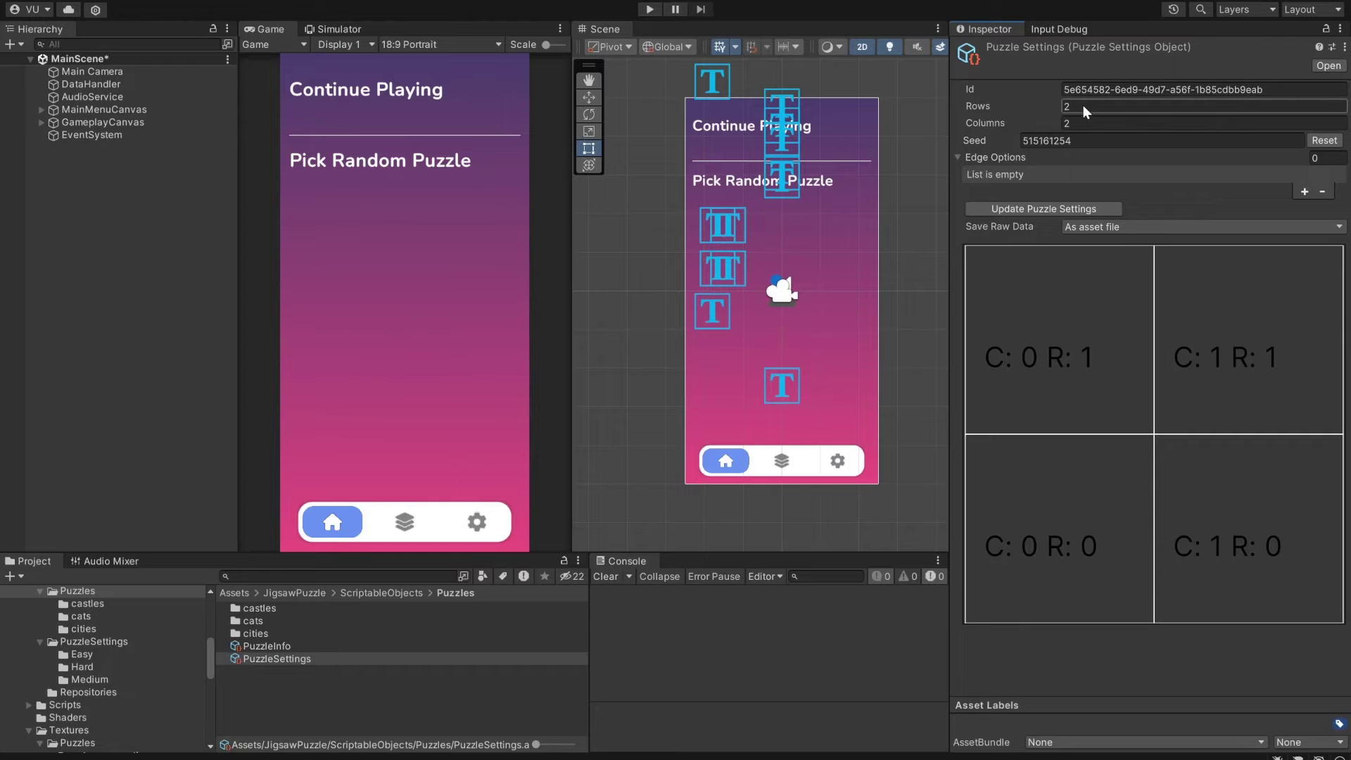
Set the puzzle settings asset to 8 rows and 8 columns and update the puzzle settings
{"action": "left_click", "coordinate": [1087, 108]}
{"action": "type", "text": "8"}
{"action": "key", "text": "Tab"}
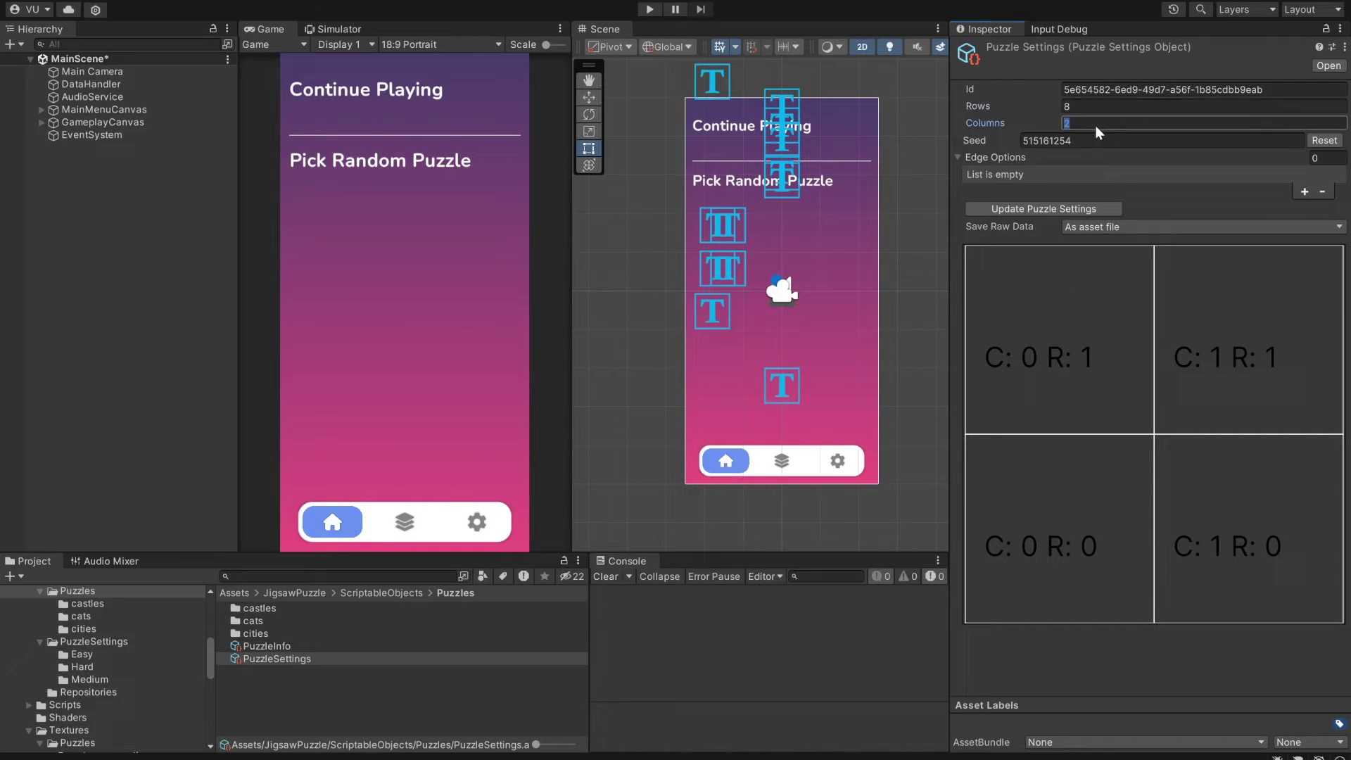
{"action": "type", "text": "8"}
{"action": "left_click", "coordinate": [1067, 211]}
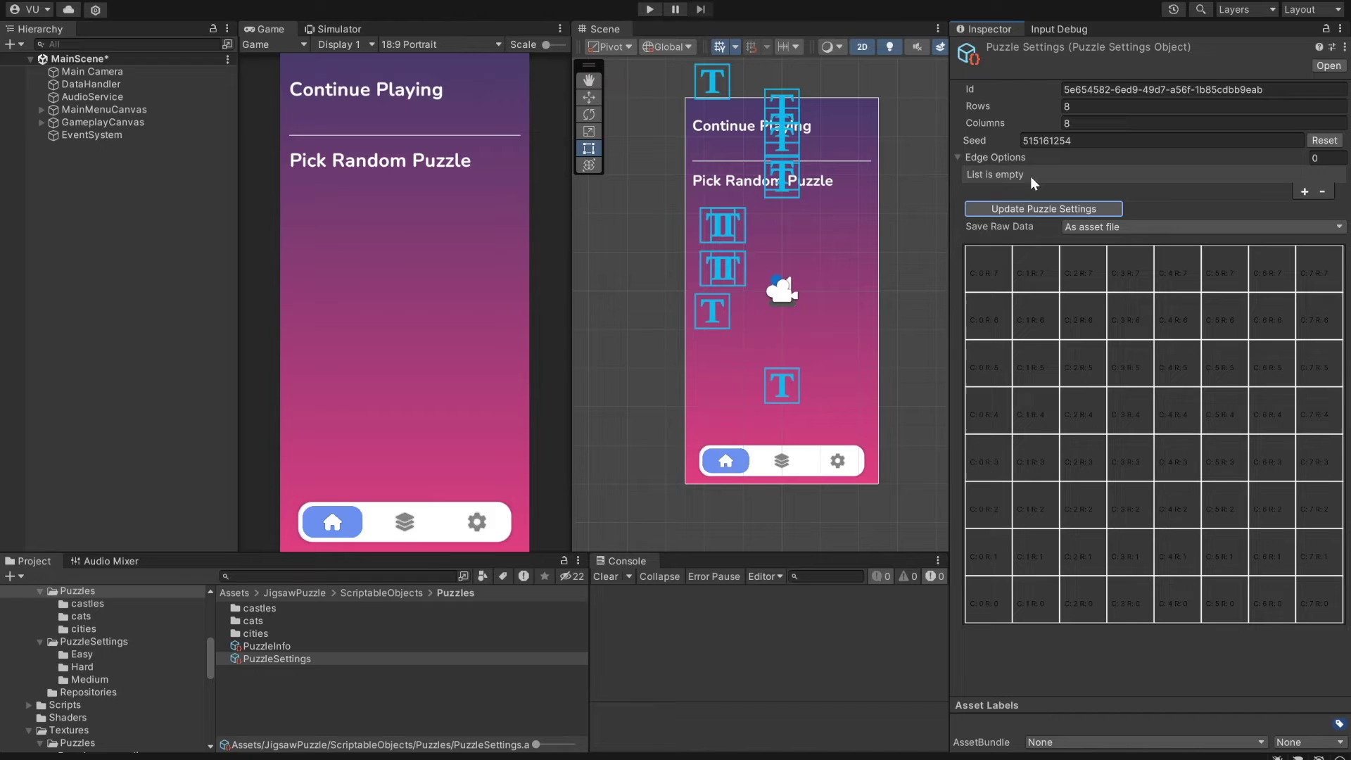
Create an Edge asset with the default name in the ScriptableObjects Puzzles folder
{"action": "left_click", "coordinate": [288, 703]}
{"action": "right_click", "coordinate": [271, 697]}
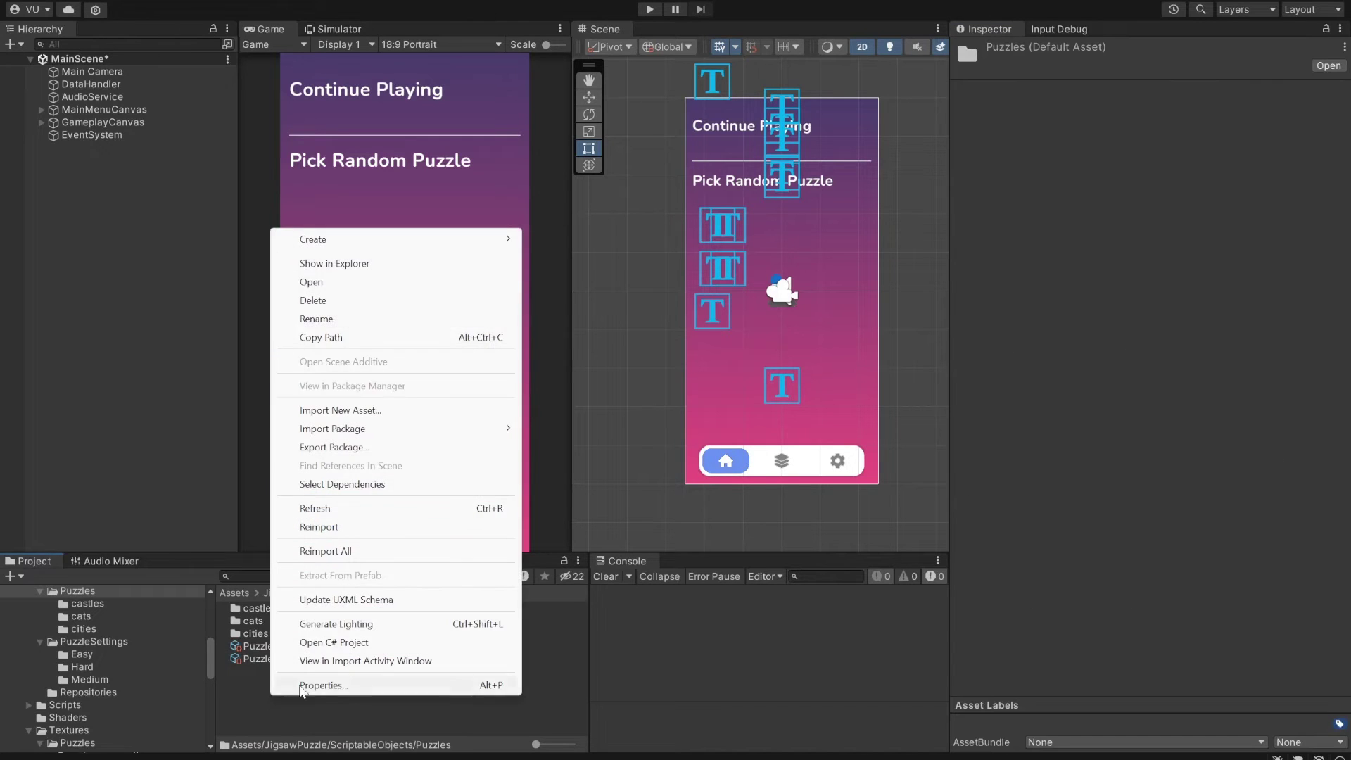
{"action": "mouse_move", "coordinate": [356, 242]}
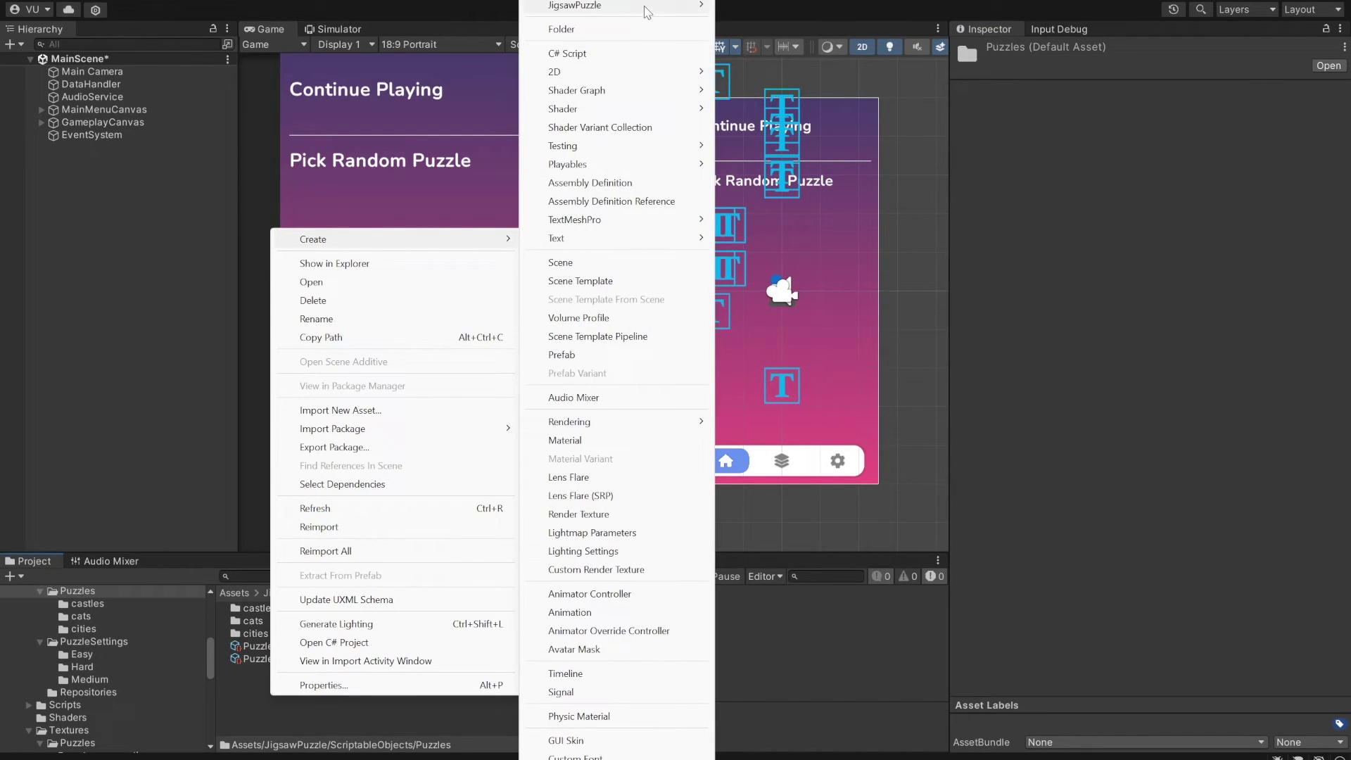
{"action": "mouse_move", "coordinate": [631, 13]}
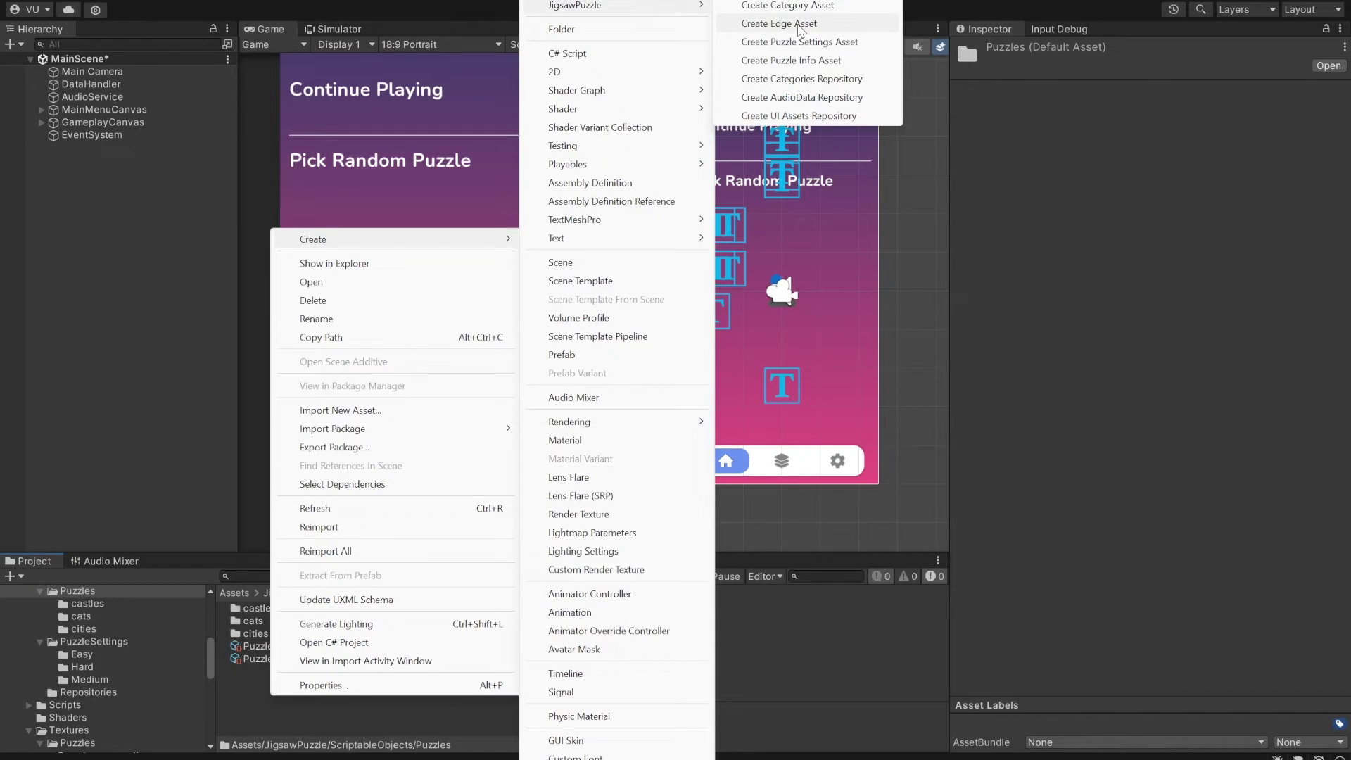
{"action": "left_click", "coordinate": [799, 25]}
{"action": "key", "text": "Return"}
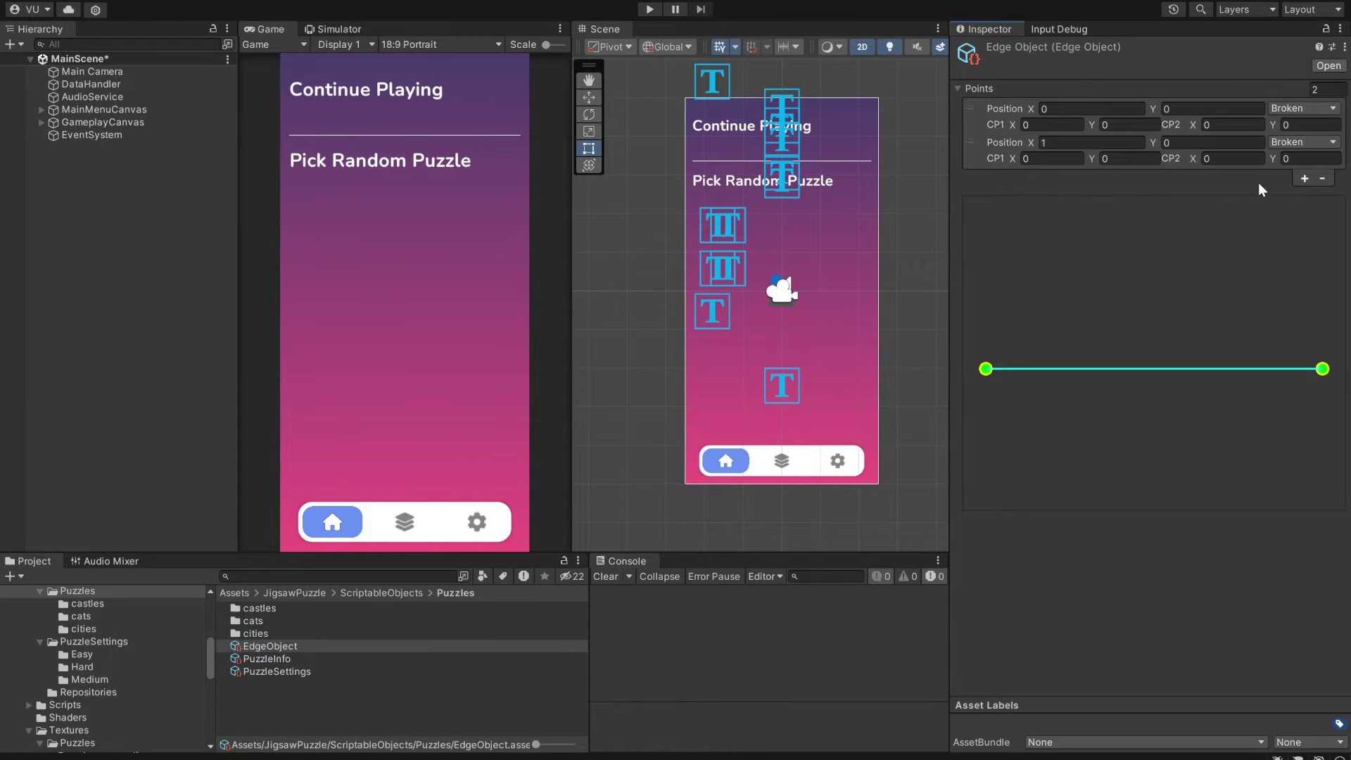
Add three more points to the new edge asset's Points list
{"action": "left_click", "coordinate": [1303, 178]}
{"action": "left_click", "coordinate": [1304, 212]}
{"action": "left_click", "coordinate": [1304, 245]}
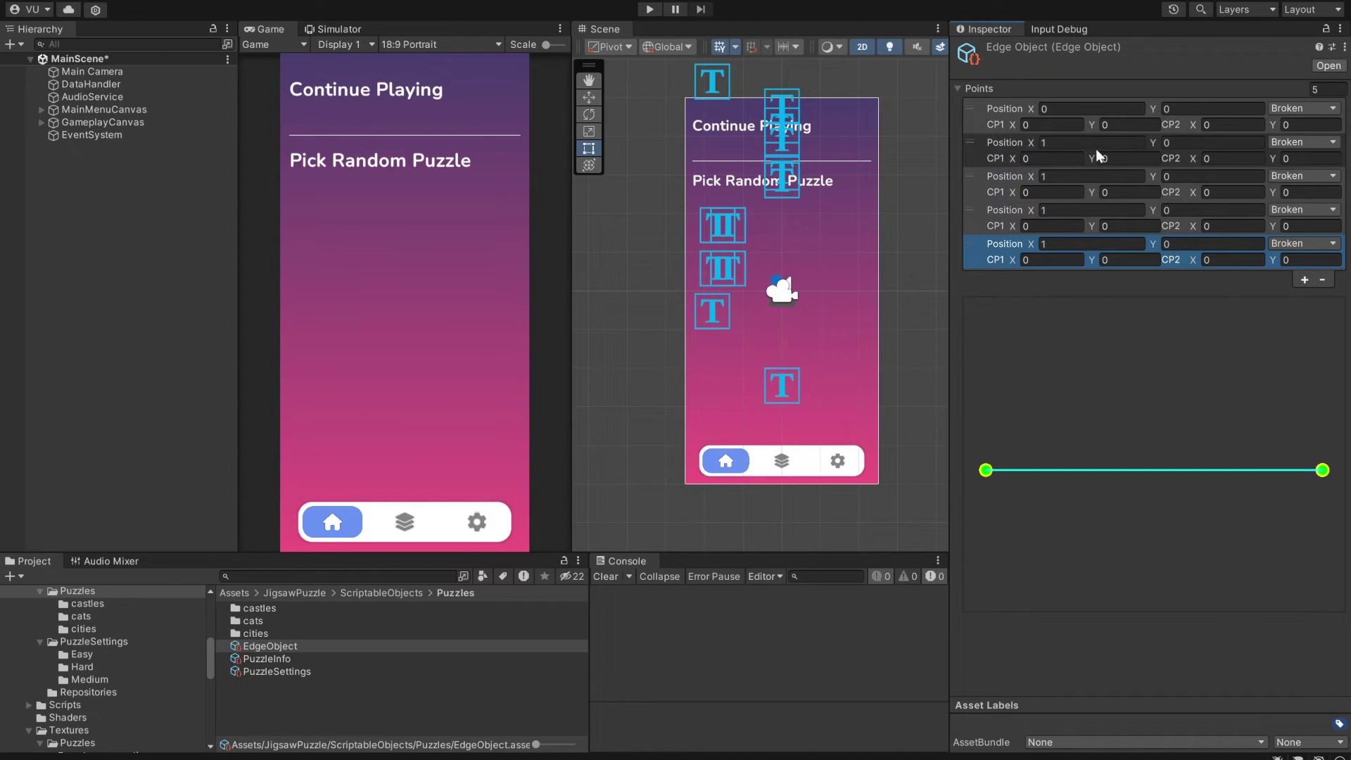
Set the X positions of the edge's second, third and fourth points to 0.3, 0.5 and 0.7
{"action": "left_click", "coordinate": [1096, 149]}
{"action": "type", "text": "0.3"}
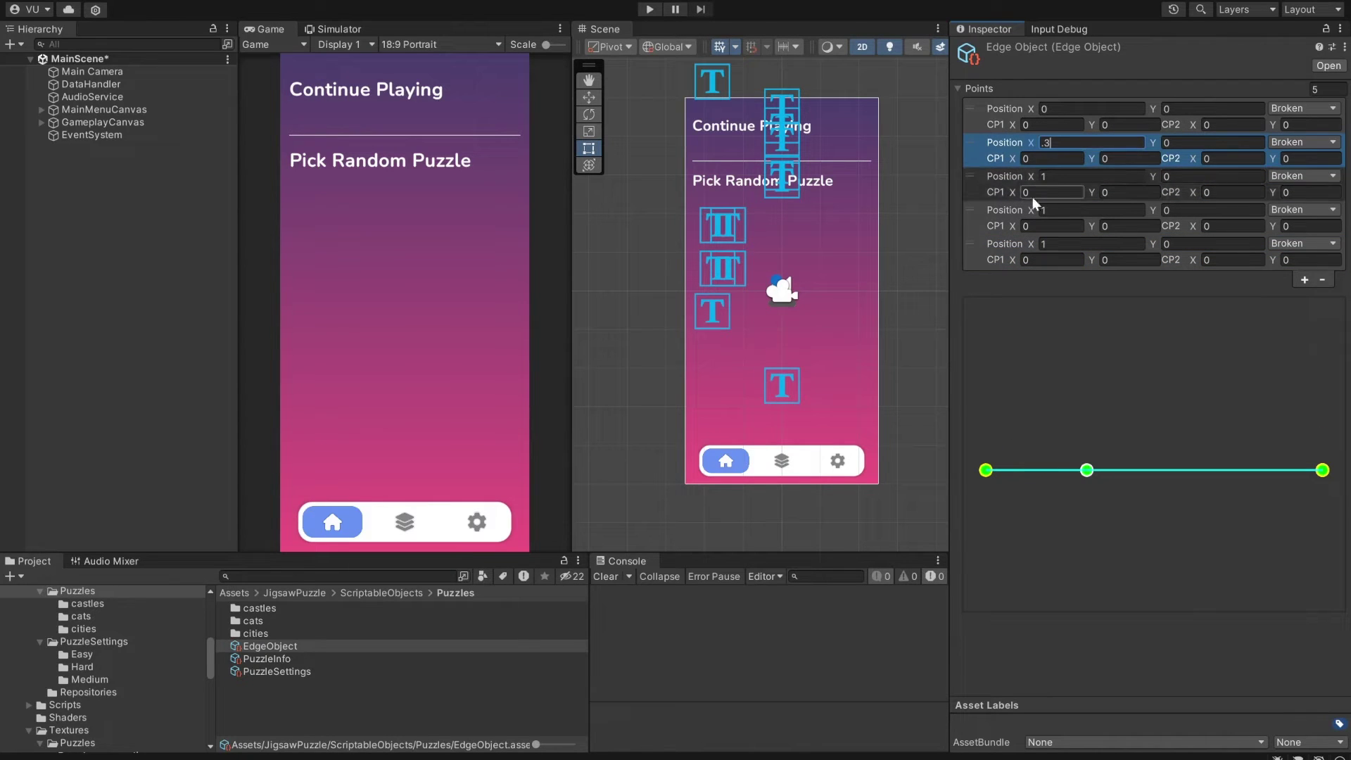
{"action": "left_click", "coordinate": [1066, 179]}
{"action": "type", "text": ".5"}
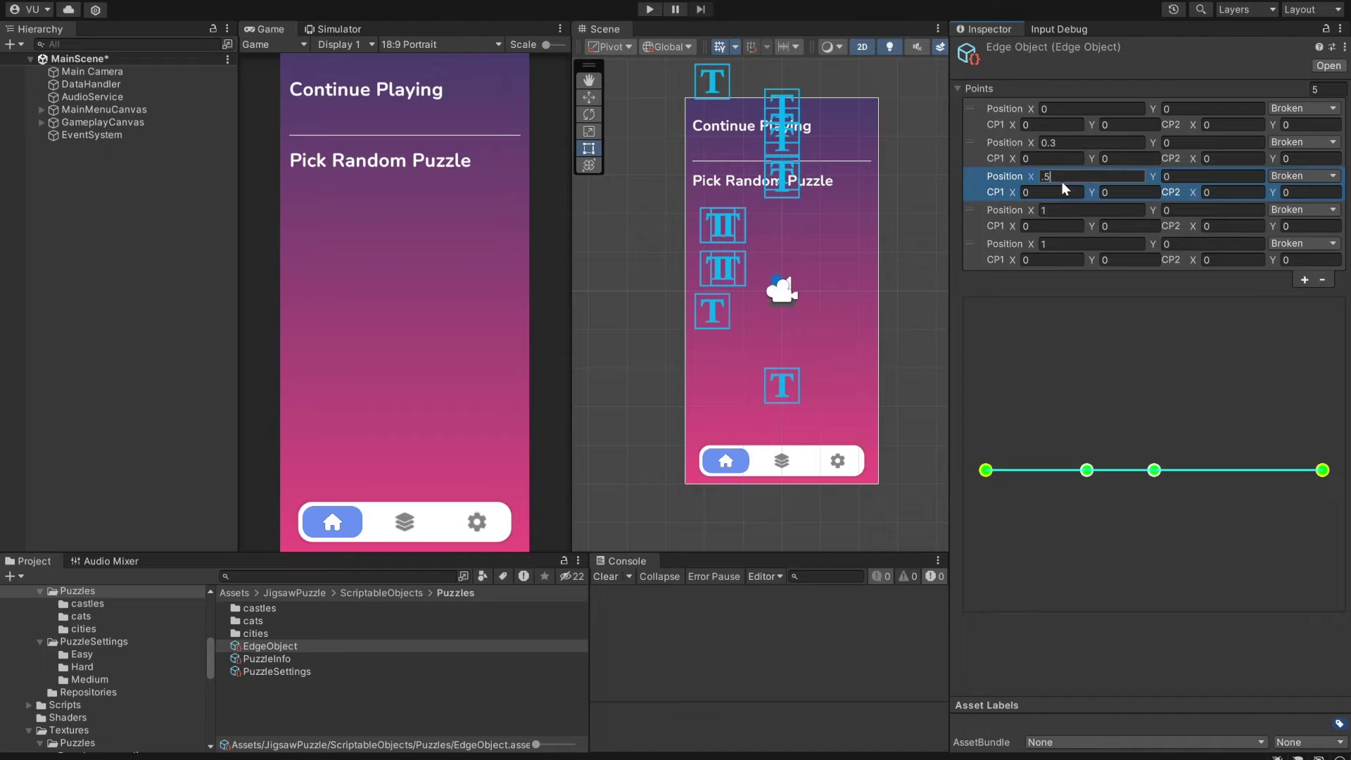
{"action": "left_click", "coordinate": [1065, 208]}
{"action": "type", "text": "."}
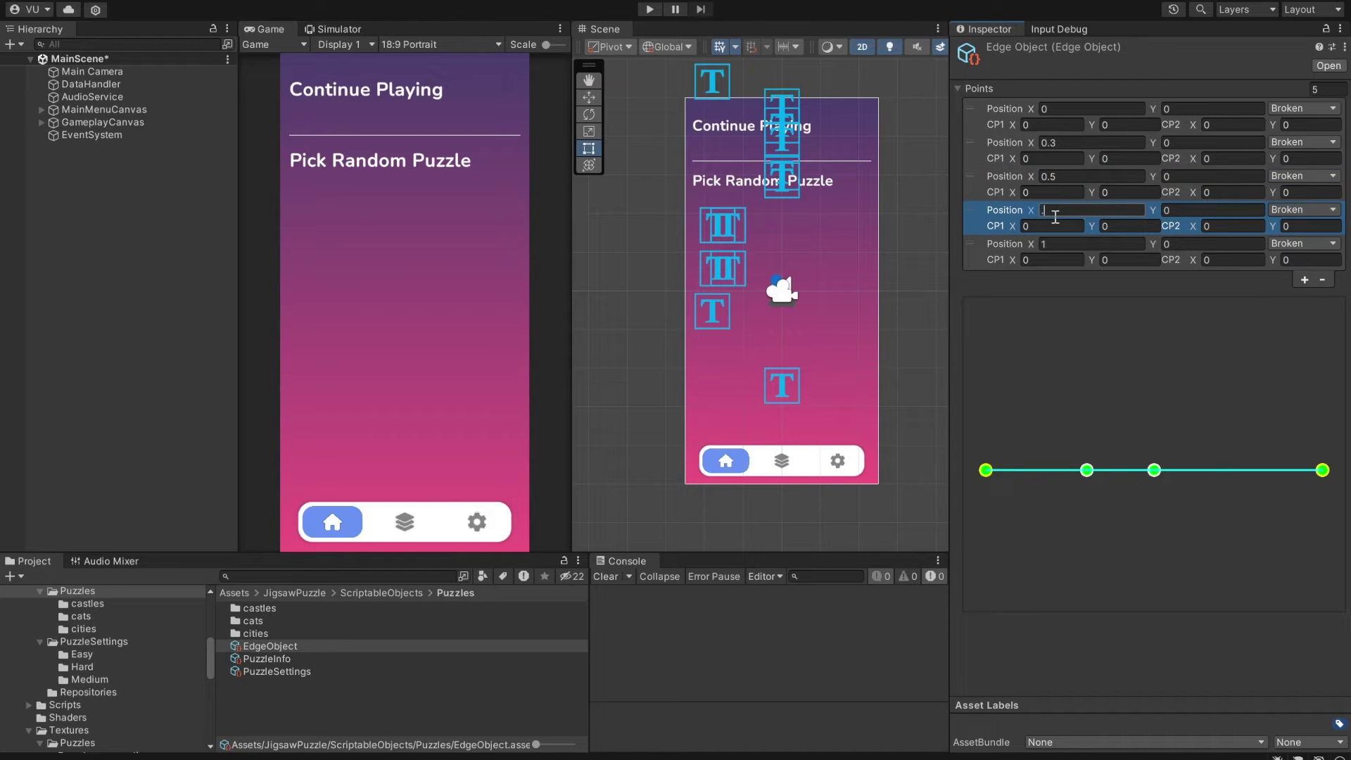
{"action": "type", "text": "7"}
Shape the edge curve into a jigsaw tab, placing the middle points at about (0.24, -0.02), (0.44, 0.3) and (0.73, -0.01) and adjusting their handles
{"action": "left_click", "coordinate": [1087, 470]}
{"action": "left_click_drag", "start_coordinate": [1087, 470], "coordinate": [1062, 436]}
{"action": "left_click_drag", "start_coordinate": [1154, 470], "coordinate": [1138, 386]}
{"action": "left_click_drag", "start_coordinate": [1221, 470], "coordinate": [1234, 471]}
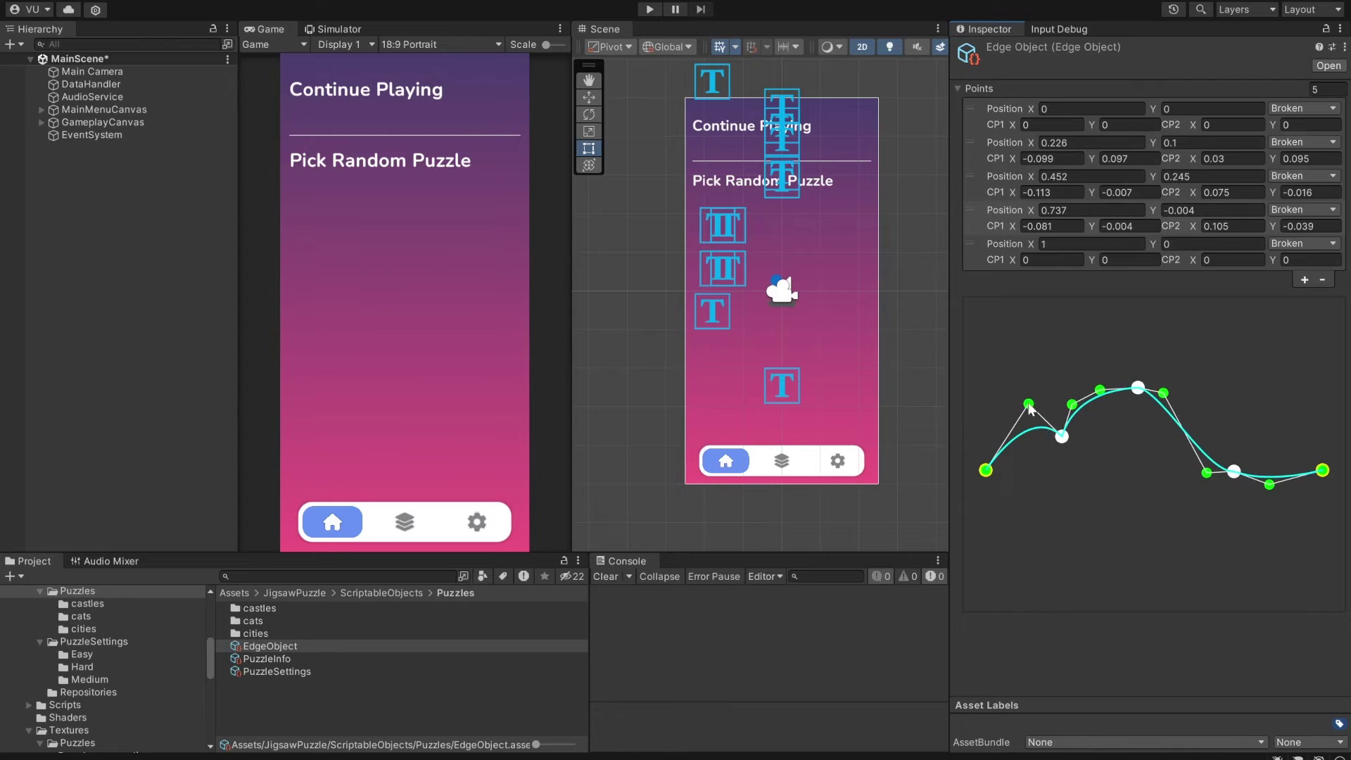
{"action": "left_click_drag", "start_coordinate": [1029, 408], "coordinate": [1065, 474]}
{"action": "left_click_drag", "start_coordinate": [1061, 436], "coordinate": [1085, 477]}
{"action": "left_click_drag", "start_coordinate": [1100, 390], "coordinate": [1037, 357]}
{"action": "left_click_drag", "start_coordinate": [1163, 392], "coordinate": [1139, 369]}
{"action": "left_click_drag", "start_coordinate": [1118, 486], "coordinate": [1153, 477]}
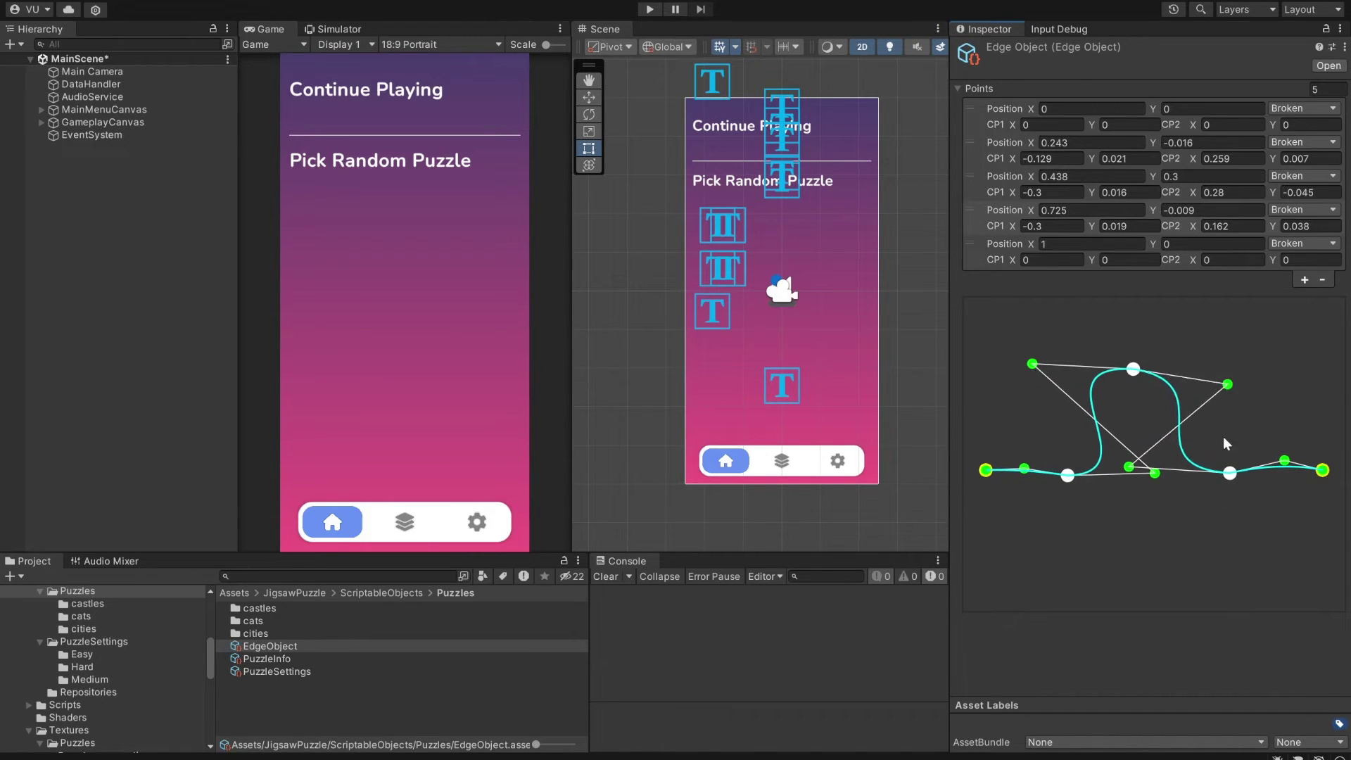
Add EdgeObject to the Edge Options of the PuzzleSettings asset and update the puzzle settings
{"action": "left_click", "coordinate": [293, 671]}
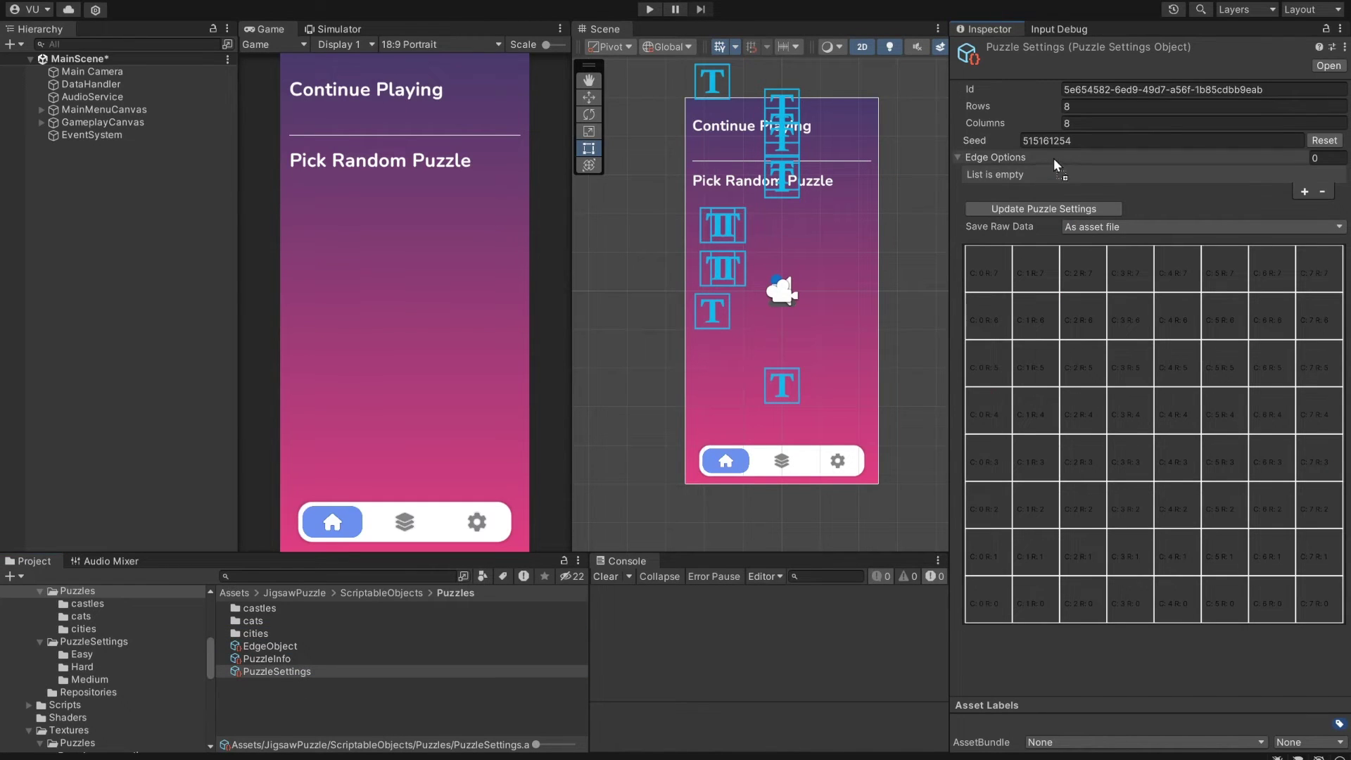
{"action": "left_click_drag", "start_coordinate": [1053, 158], "coordinate": [1053, 159]}
{"action": "left_click", "coordinate": [1072, 209]}
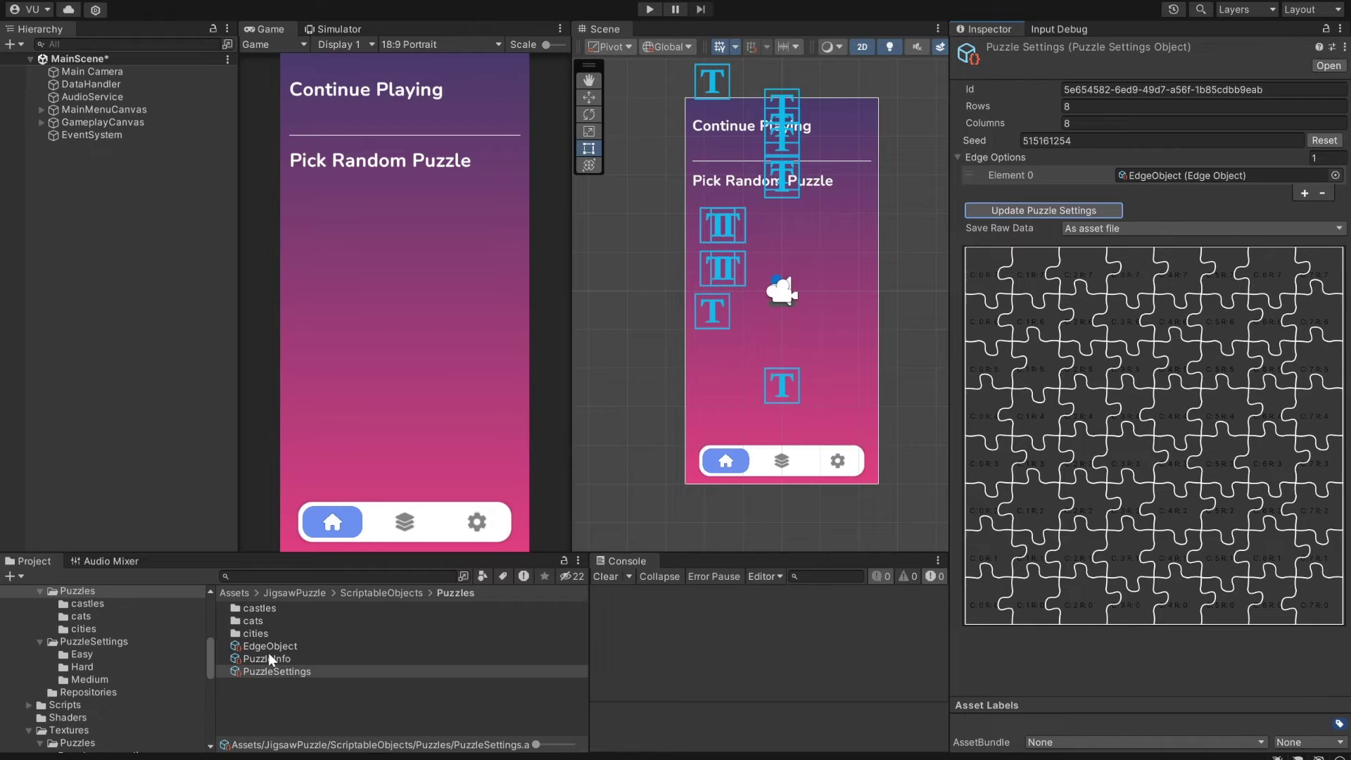
Add the PuzzleSettings asset to the Options list of the PuzzleInfo asset
{"action": "left_click_drag", "start_coordinate": [280, 660], "coordinate": [1173, 147]}
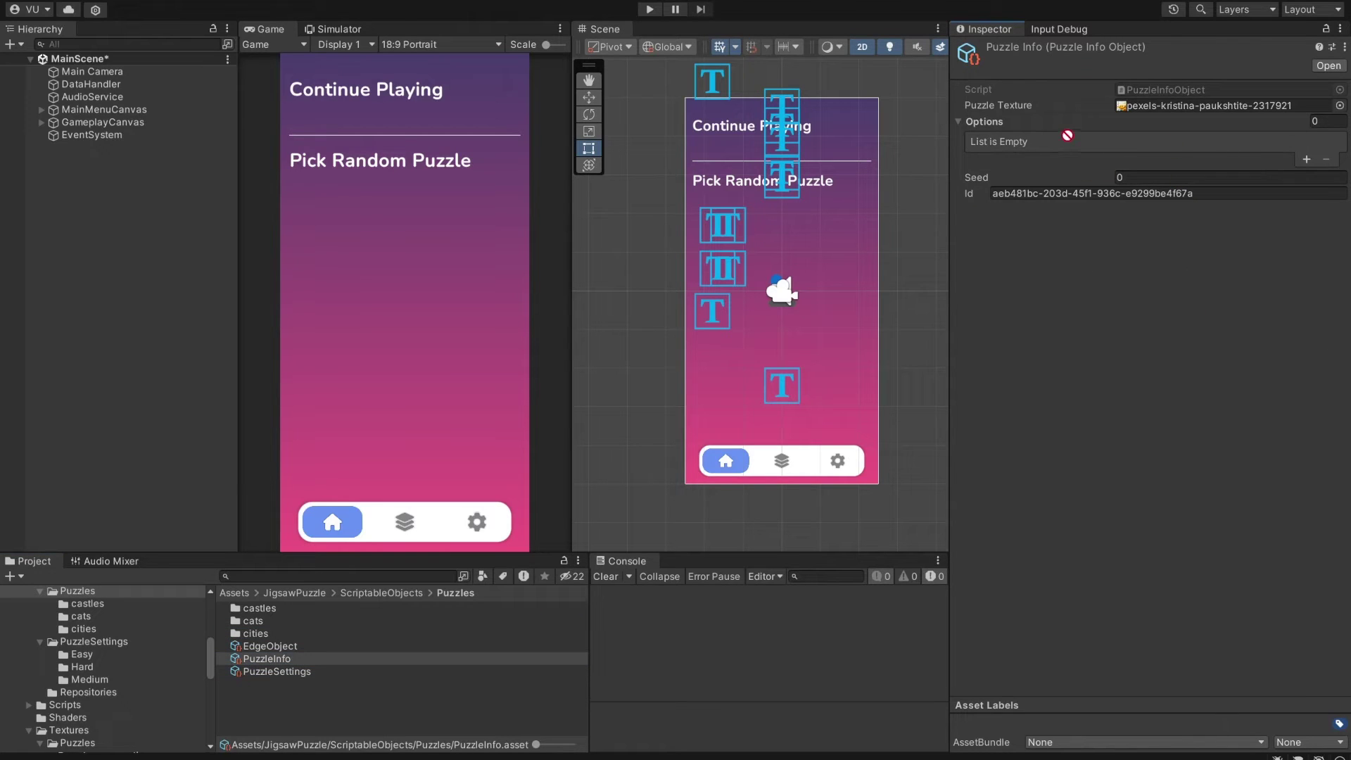
{"action": "left_click_drag", "start_coordinate": [1067, 135], "coordinate": [1054, 122]}
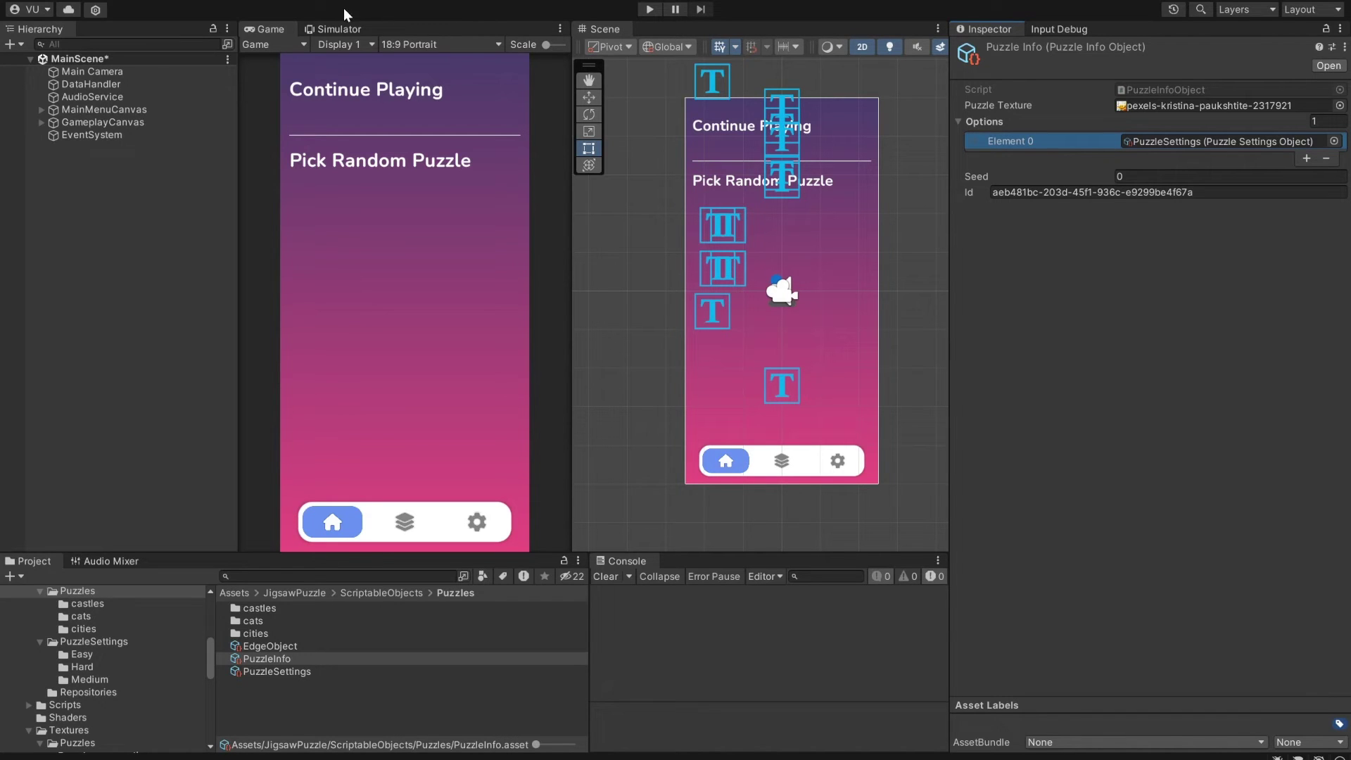
Open the Batch Create Puzzles tool and dock its FastPuzzleInfoBuilder window beside the Inspector and Input Debug
{"action": "left_click", "coordinate": [391, 1]}
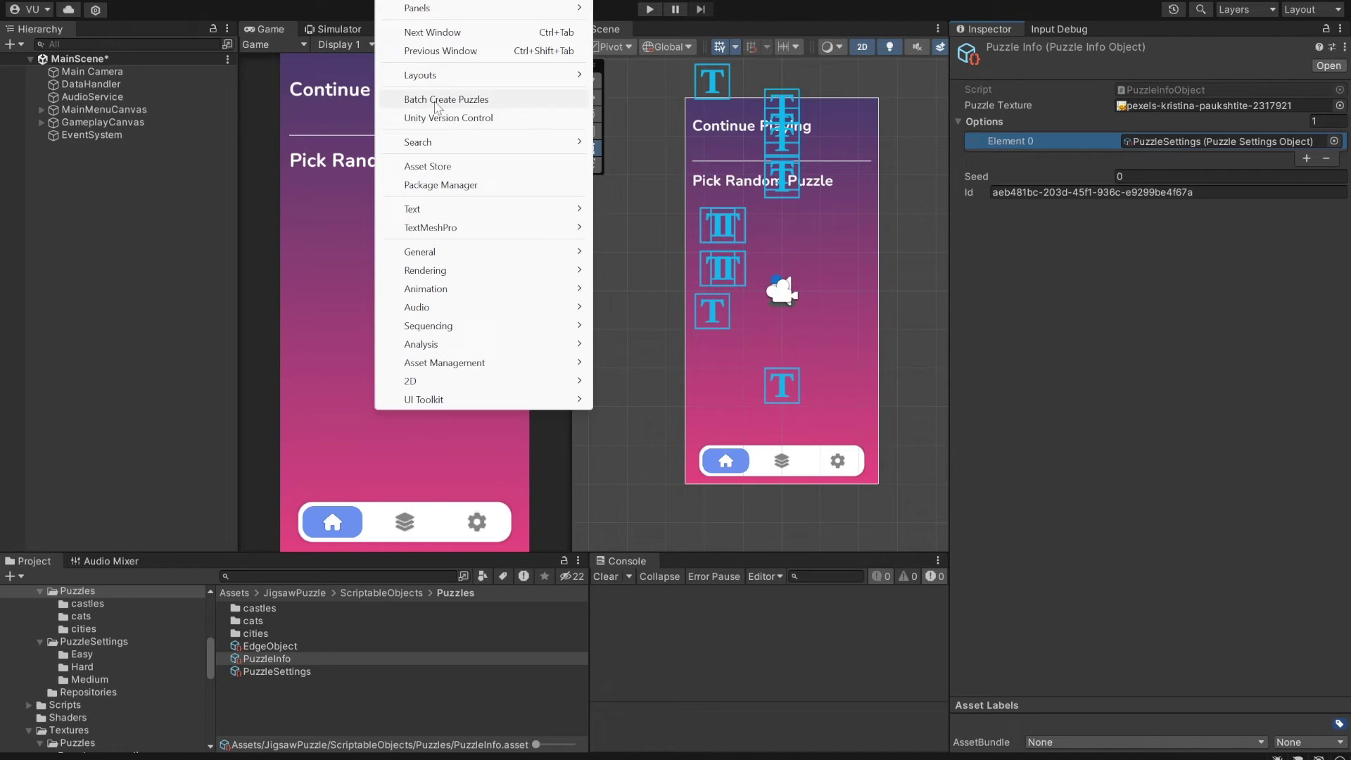
{"action": "left_click", "coordinate": [468, 102]}
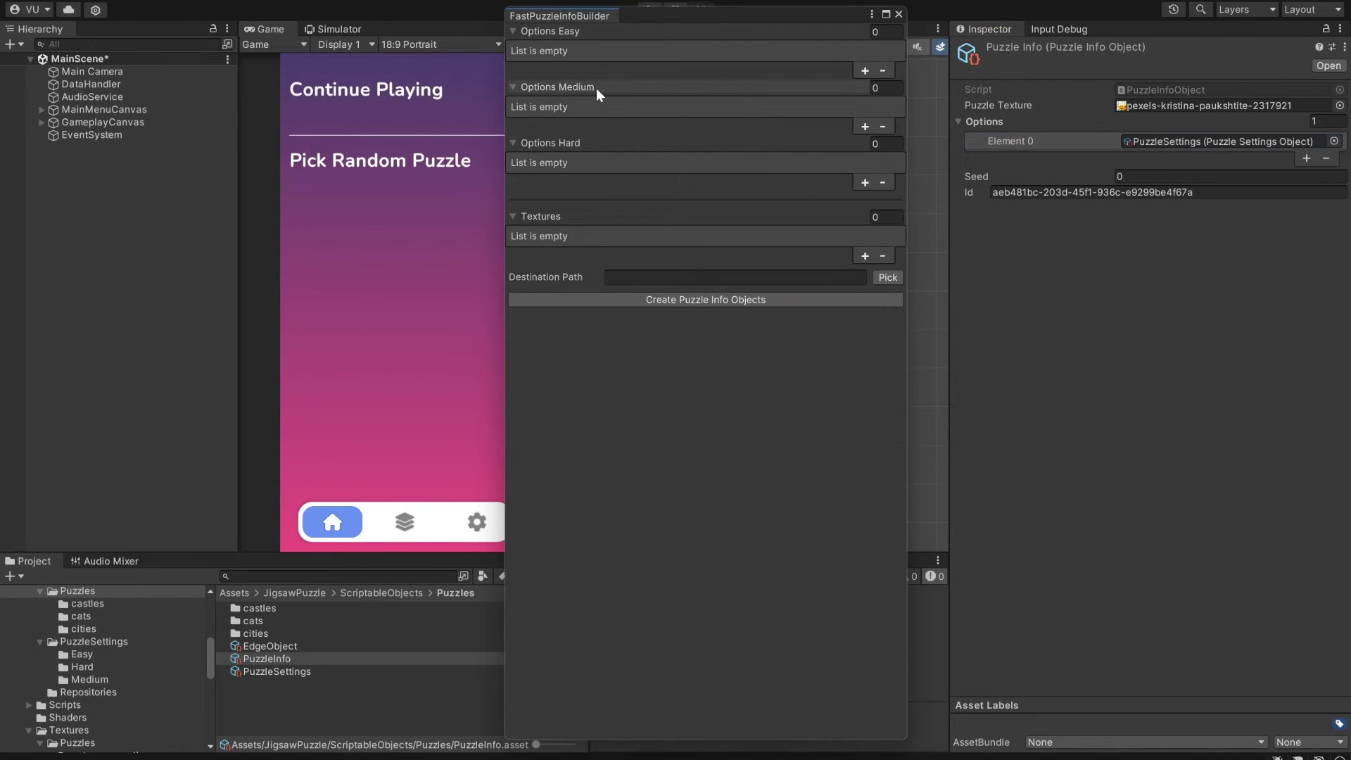
{"action": "left_click_drag", "start_coordinate": [659, 14], "coordinate": [1120, 27]}
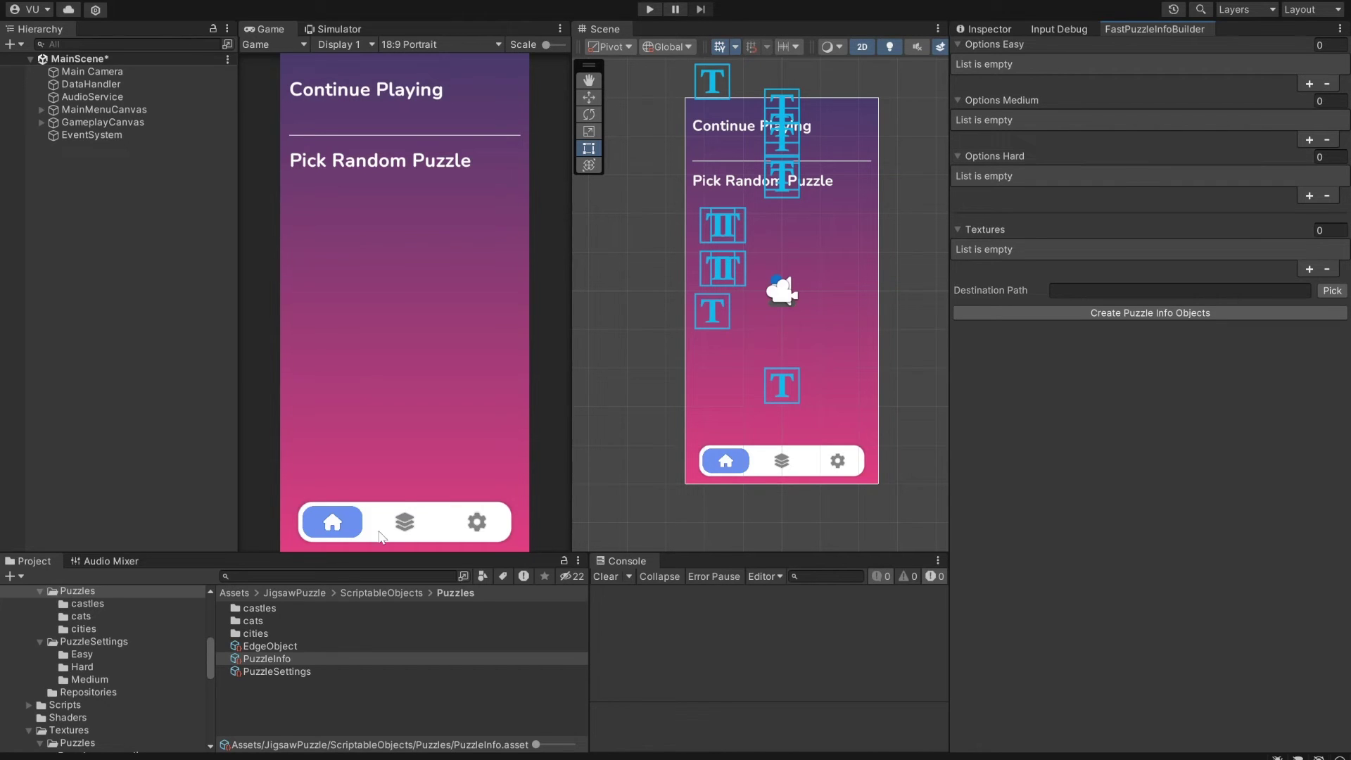
Add all four puzzle settings from the PuzzleSettings Easy folder to the Options Easy list
{"action": "scroll", "coordinate": [111, 669], "scroll_direction": "up", "scroll_amount": 2}
{"action": "left_click", "coordinate": [81, 701]}
{"action": "left_click", "coordinate": [258, 646]}
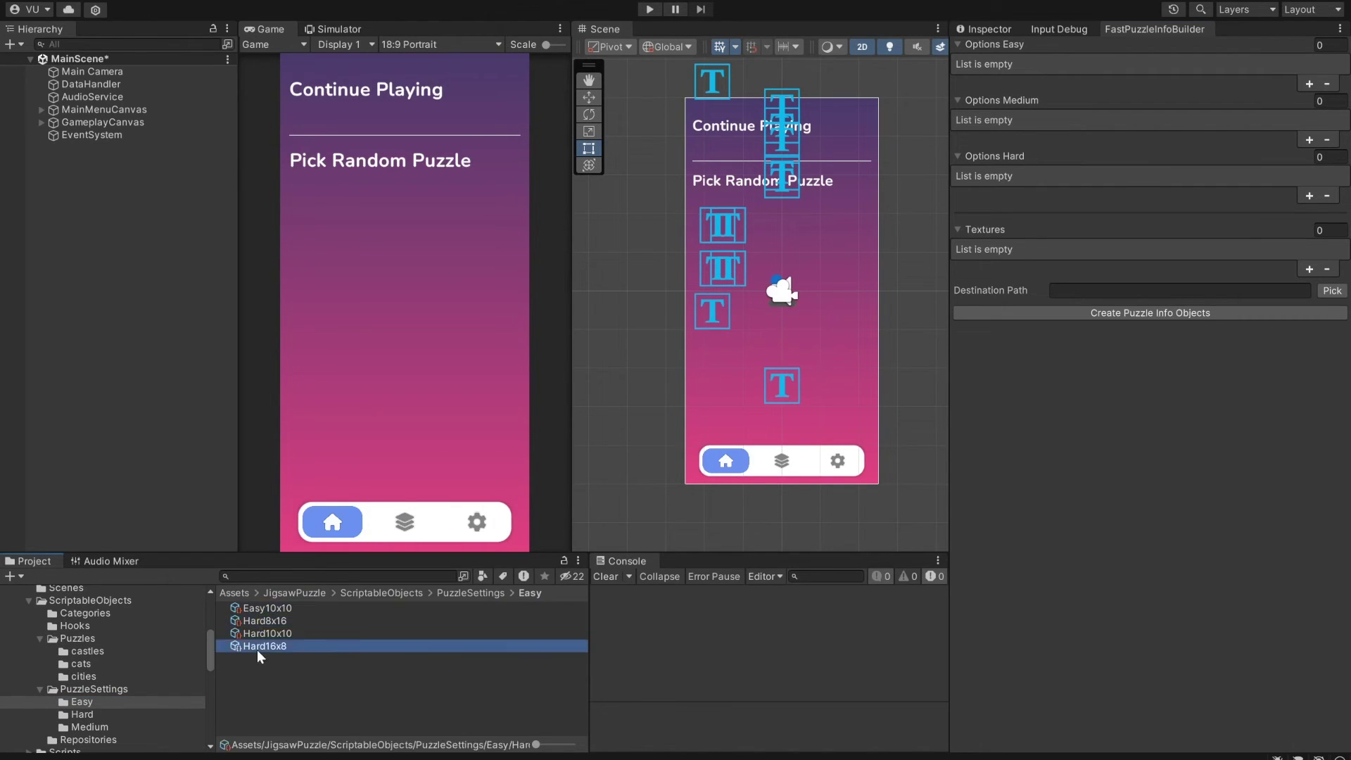
{"action": "left_click_drag", "start_coordinate": [257, 654], "coordinate": [999, 46]}
Add all four puzzle settings from the PuzzleSettings Medium folder to the Options Medium list
{"action": "left_click", "coordinate": [84, 727]}
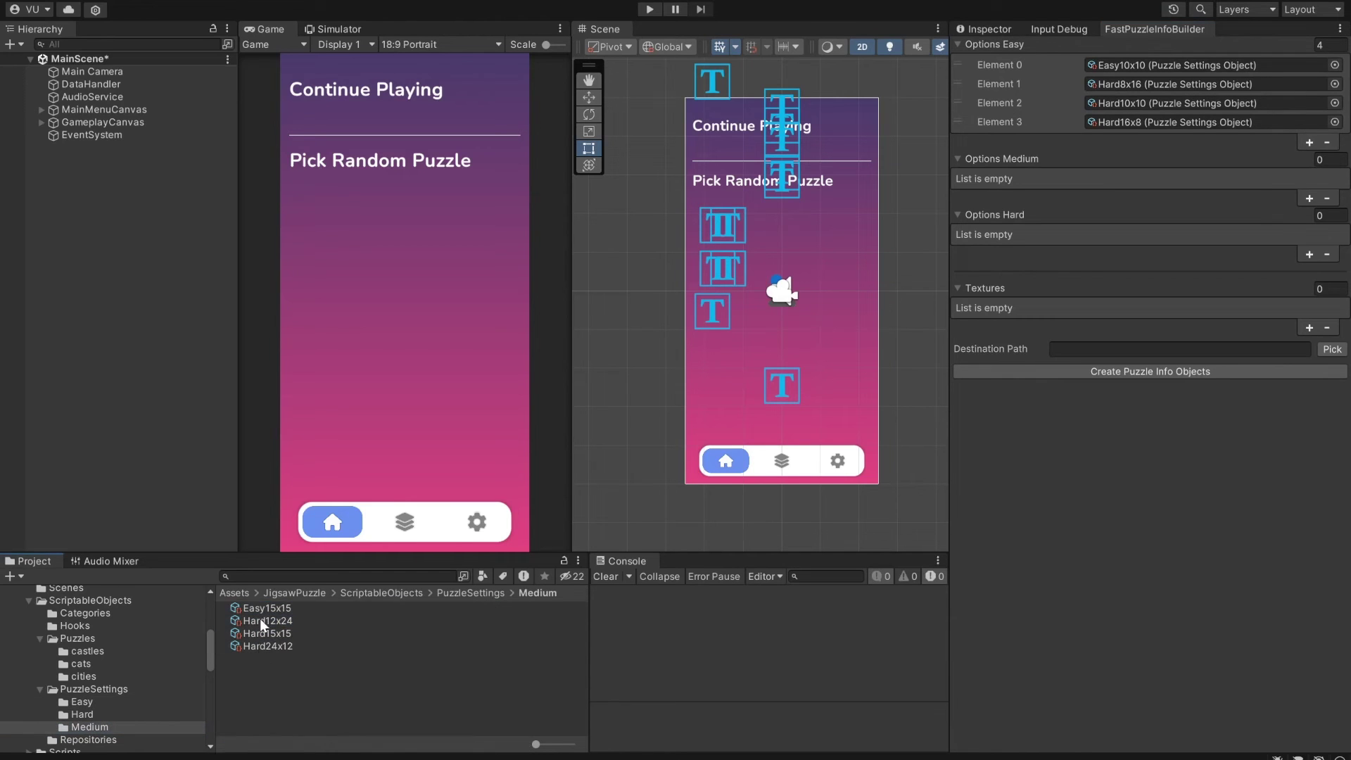
{"action": "left_click", "coordinate": [267, 607]}
{"action": "left_click", "coordinate": [267, 646], "text": "shift"}
{"action": "left_click_drag", "start_coordinate": [267, 646], "coordinate": [999, 159]}
Add all four puzzle settings from the PuzzleSettings Hard folder to the Options Hard list
{"action": "left_click", "coordinate": [82, 714]}
{"action": "left_click", "coordinate": [267, 608]}
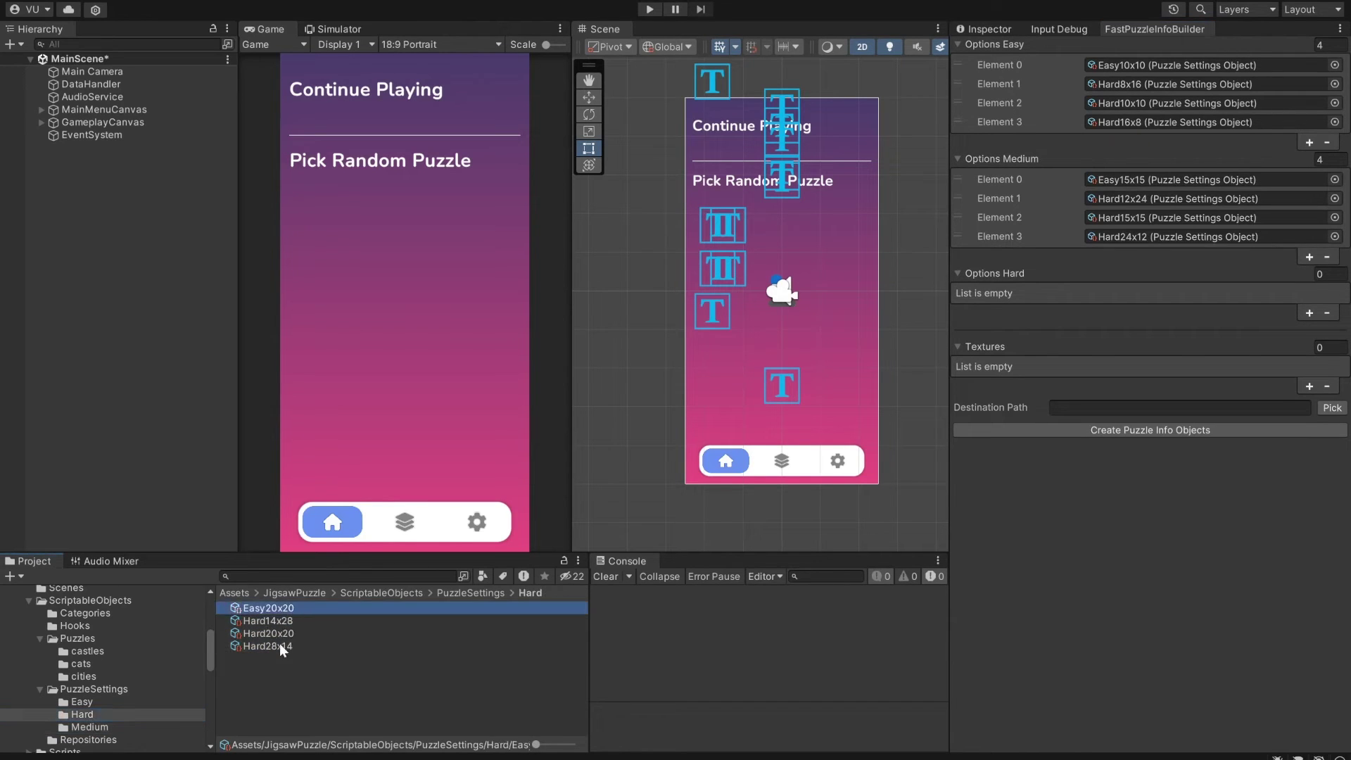
{"action": "left_click", "coordinate": [280, 646], "text": "shift"}
{"action": "left_click_drag", "start_coordinate": [280, 646], "coordinate": [1014, 278]}
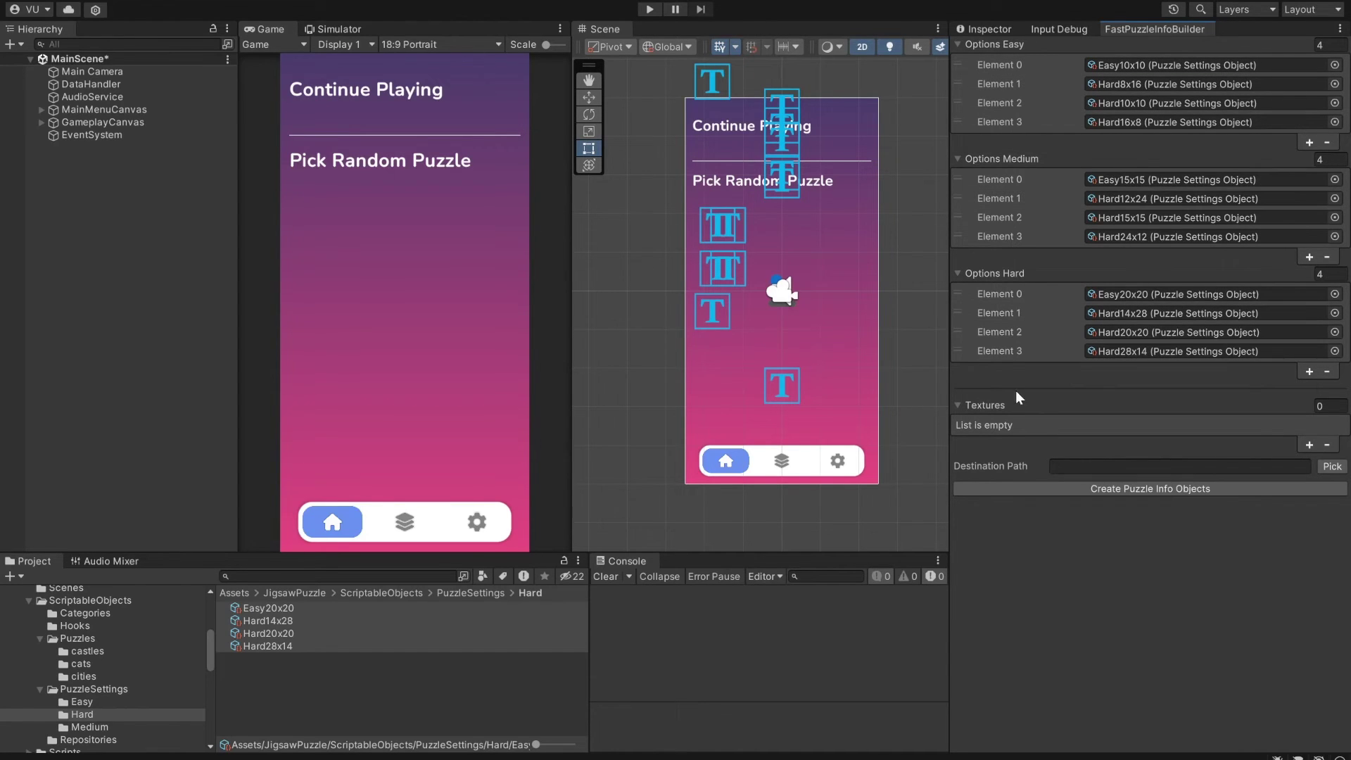
Add the four images from the Textures/Puzzles/flowers folder to the builder's Textures list
{"action": "scroll", "coordinate": [106, 707], "scroll_direction": "down", "scroll_amount": 5}
{"action": "left_click", "coordinate": [103, 696]}
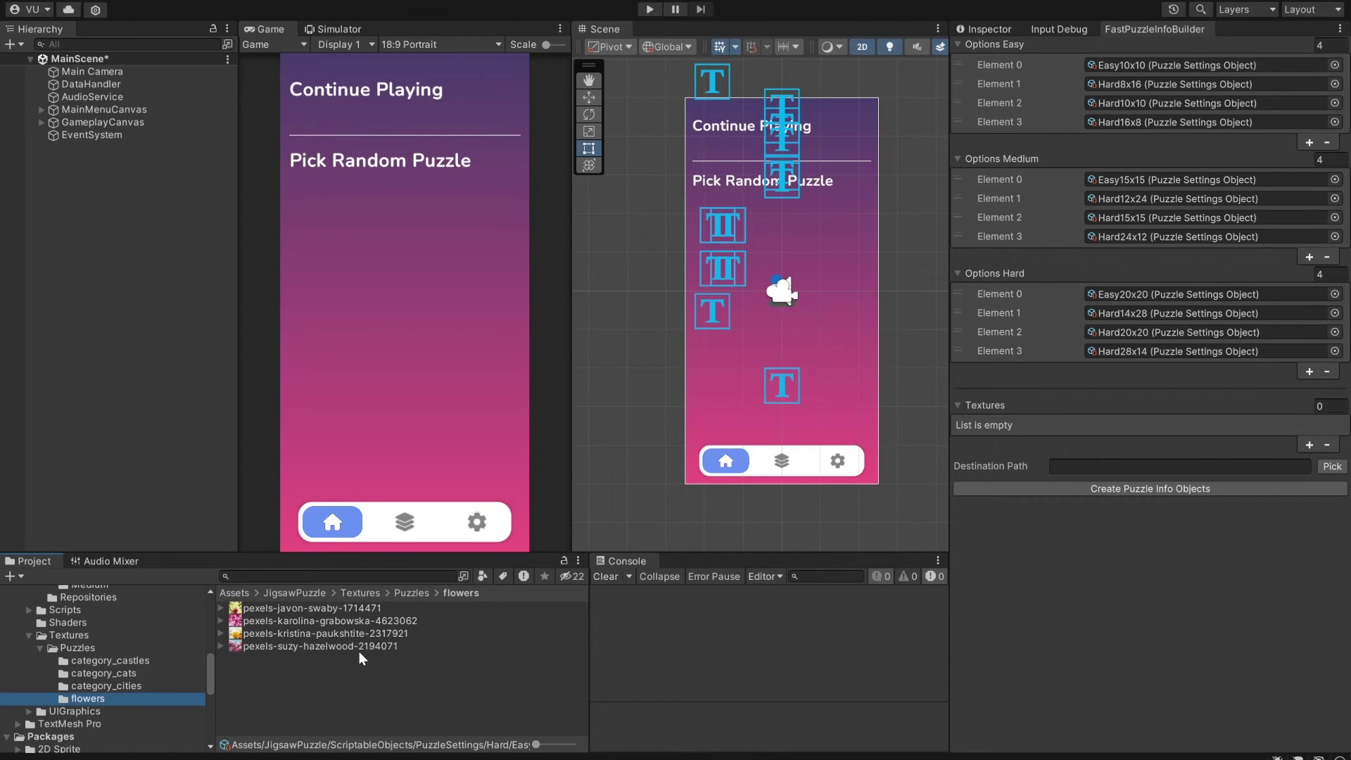
{"action": "left_click", "coordinate": [359, 651]}
{"action": "left_click", "coordinate": [359, 614], "text": "shift"}
{"action": "left_click_drag", "start_coordinate": [326, 607], "coordinate": [1026, 403]}
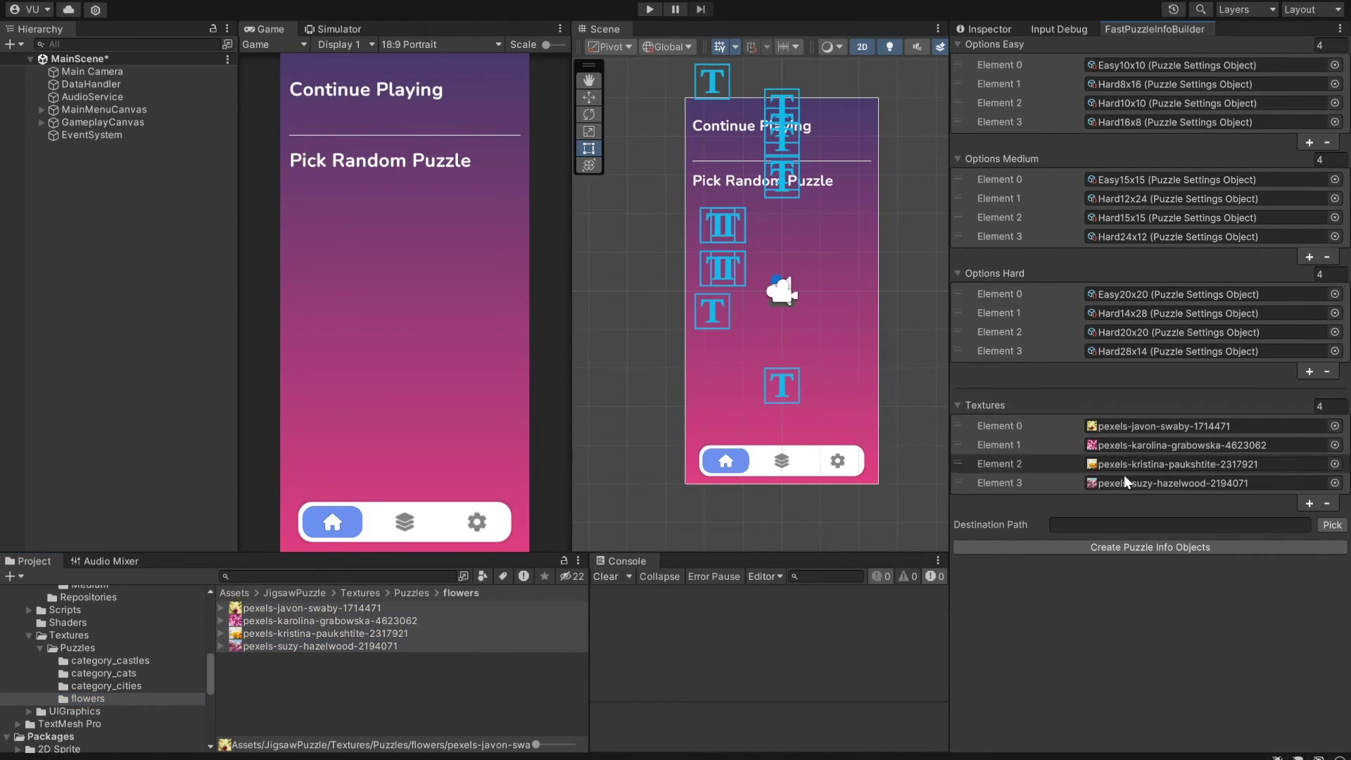
Set the destination path to a new folder named flowers inside Assets/JigsawPuzzle/ScriptableObjects/Puzzles
{"action": "left_click", "coordinate": [1330, 527]}
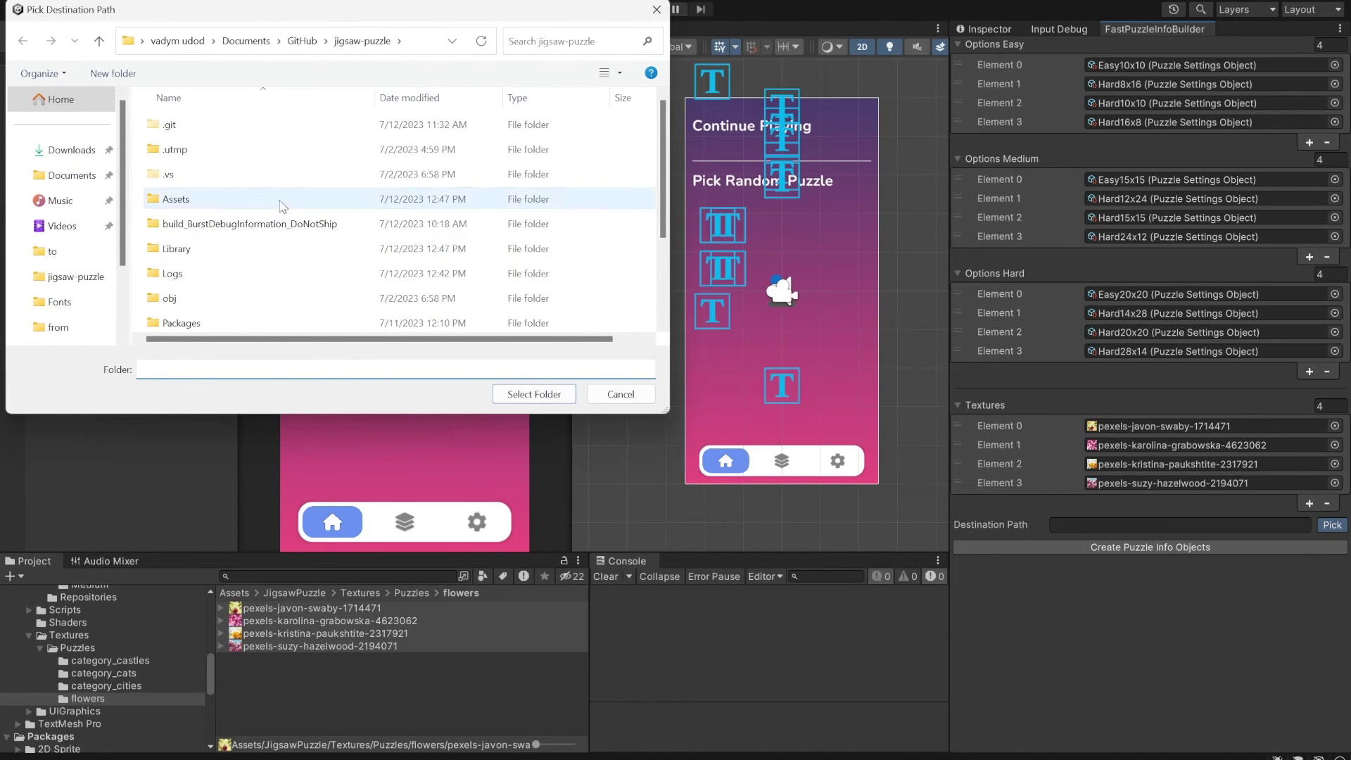
{"action": "double_click", "coordinate": [247, 198]}
{"action": "double_click", "coordinate": [229, 203]}
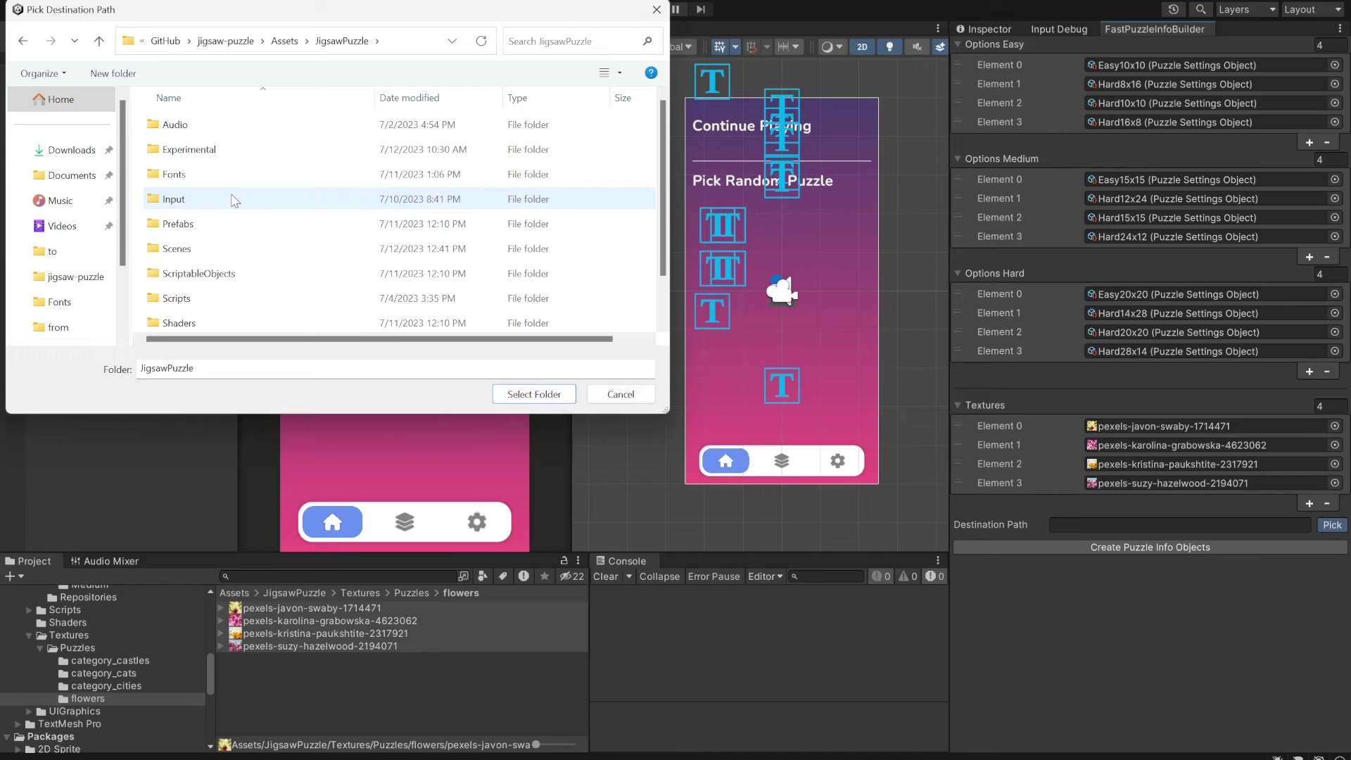
{"action": "left_click", "coordinate": [237, 273]}
{"action": "double_click", "coordinate": [237, 274]}
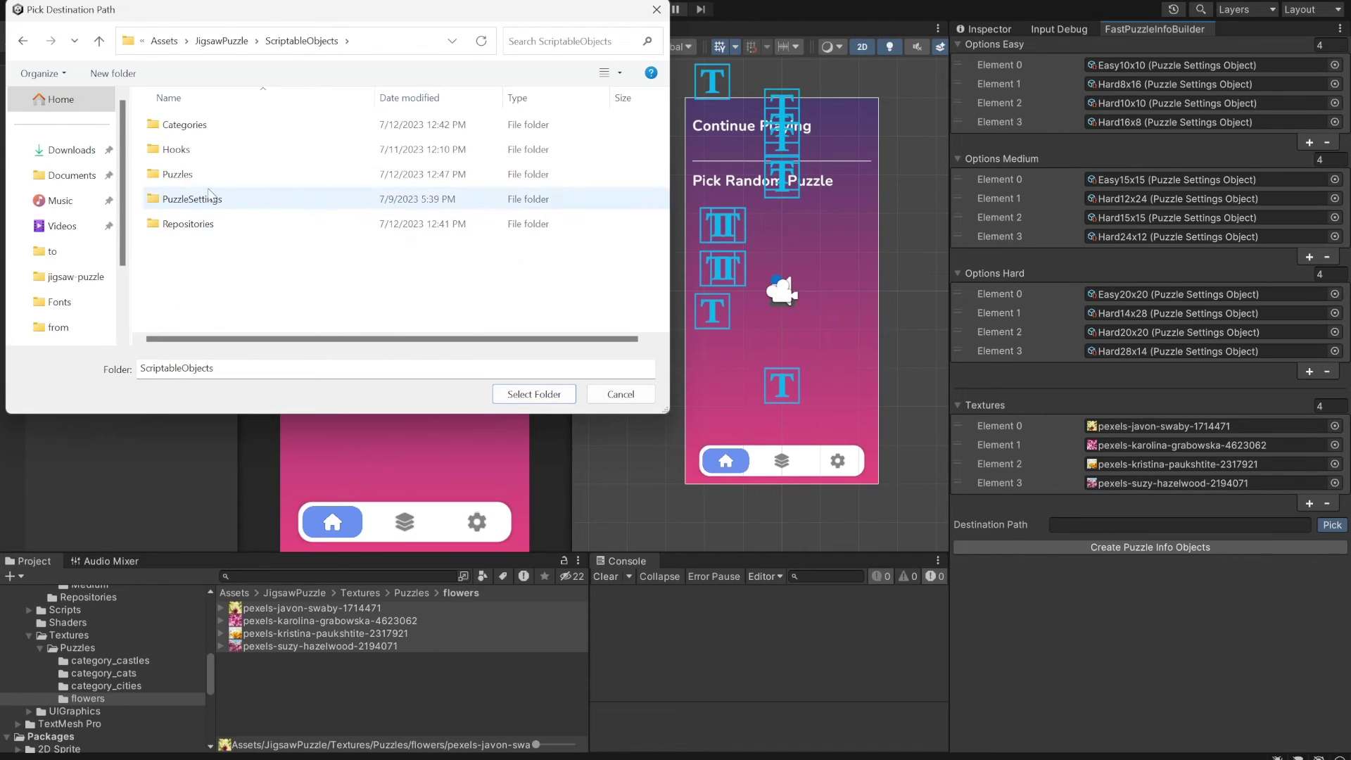
{"action": "double_click", "coordinate": [210, 177]}
{"action": "right_click", "coordinate": [232, 254]}
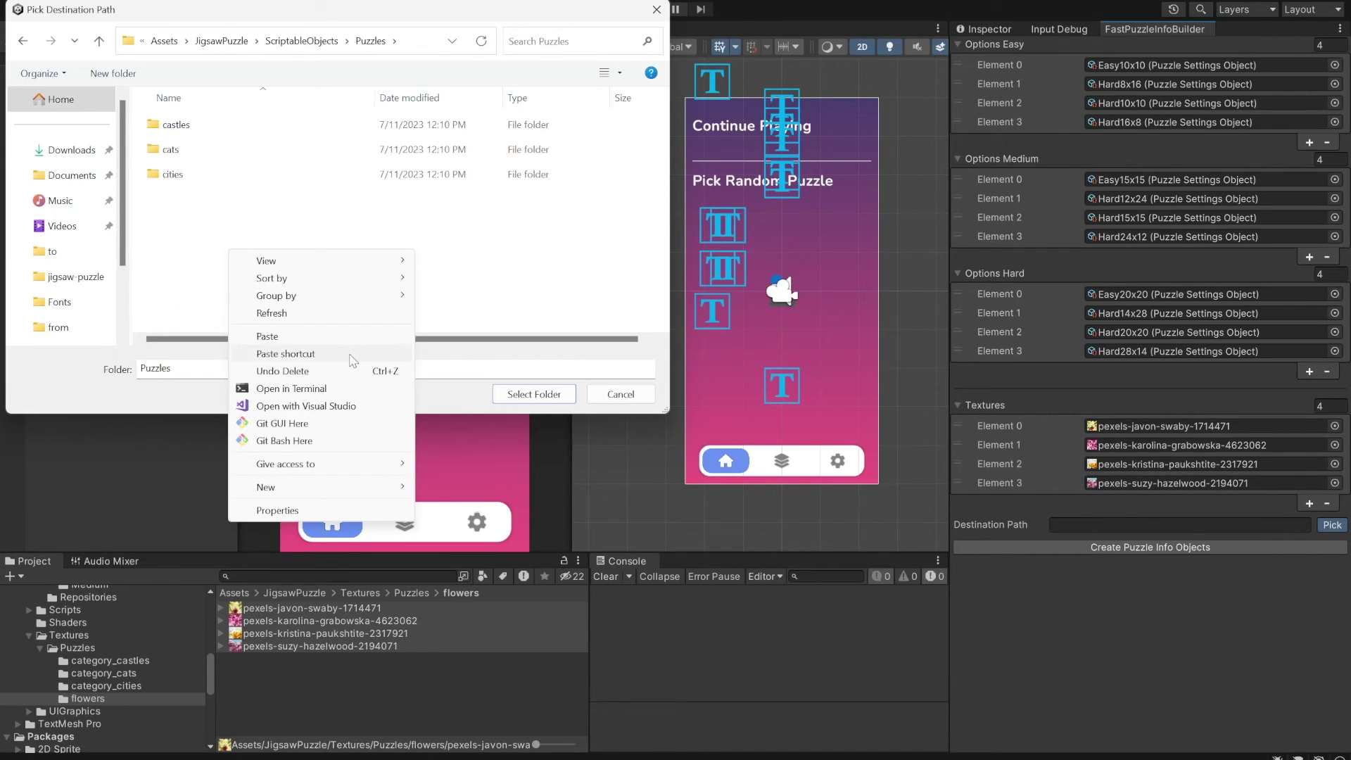
{"action": "mouse_move", "coordinate": [339, 445]}
{"action": "left_click", "coordinate": [483, 487]}
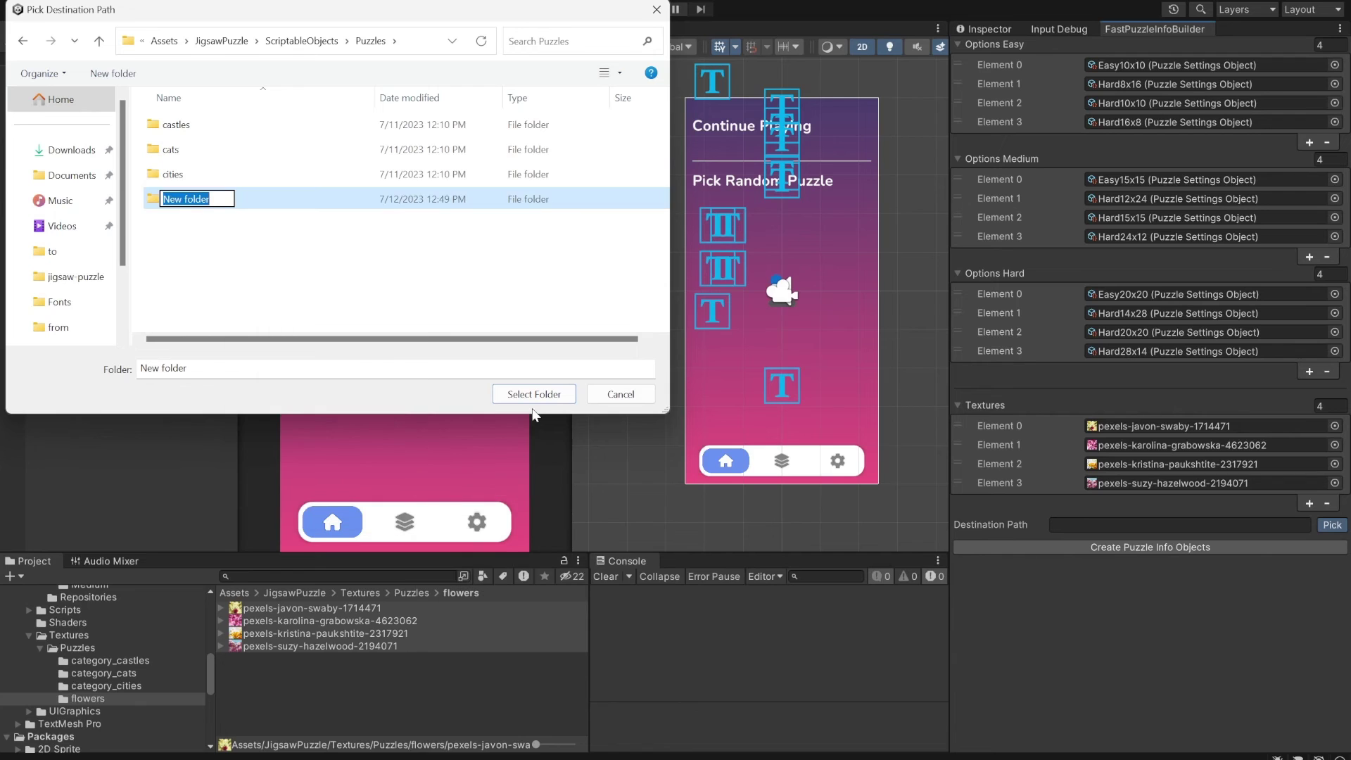
{"action": "type", "text": "flowers"}
{"action": "key", "text": "Return"}
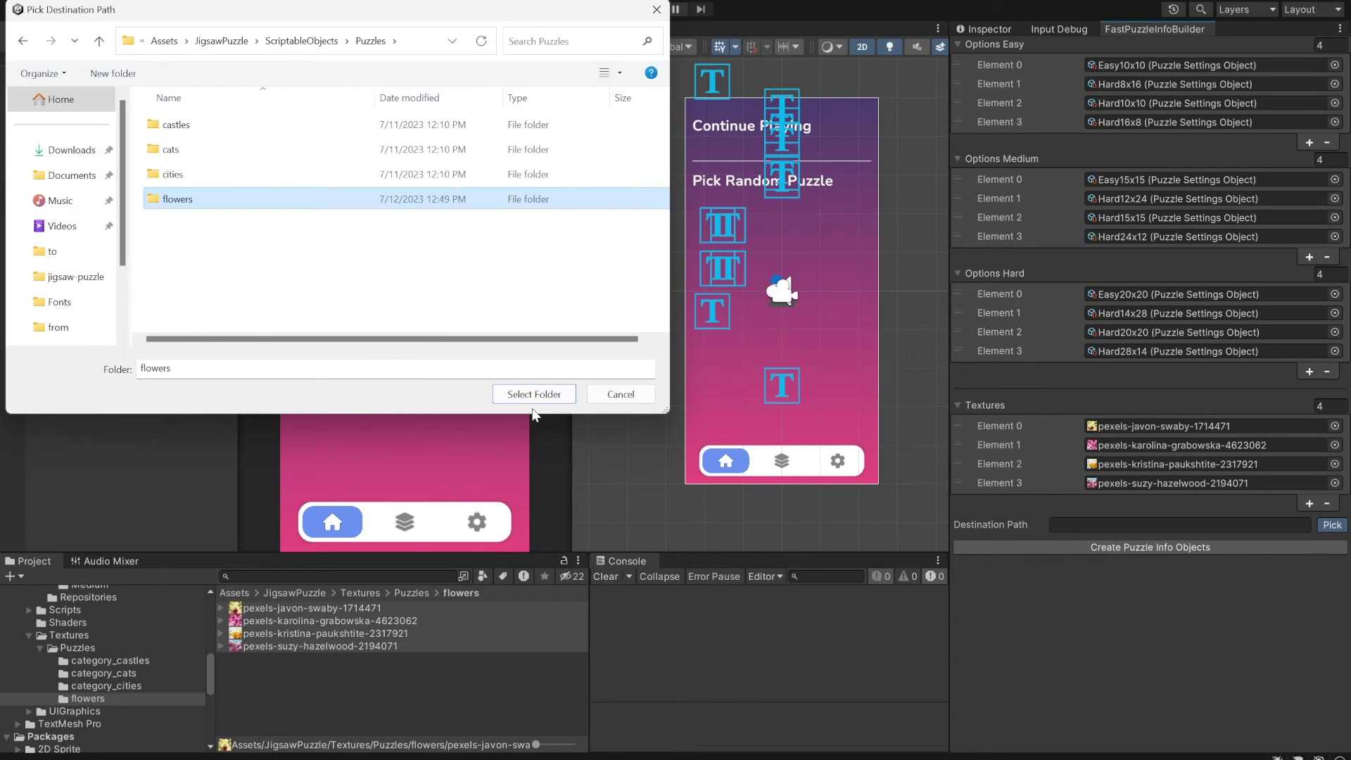
{"action": "left_click", "coordinate": [534, 394]}
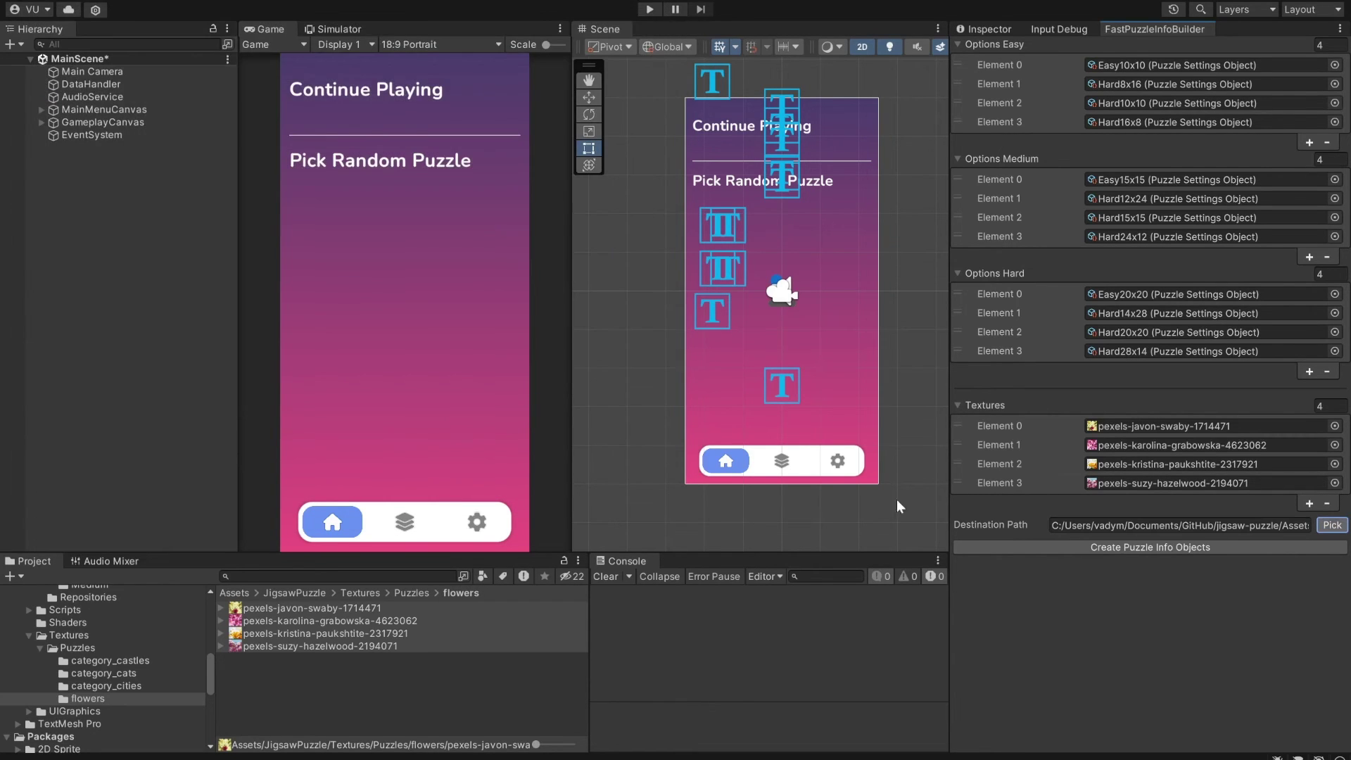
Create the puzzle info objects and open the flowers folder under ScriptableObjects/Puzzles
{"action": "left_click", "coordinate": [1211, 547]}
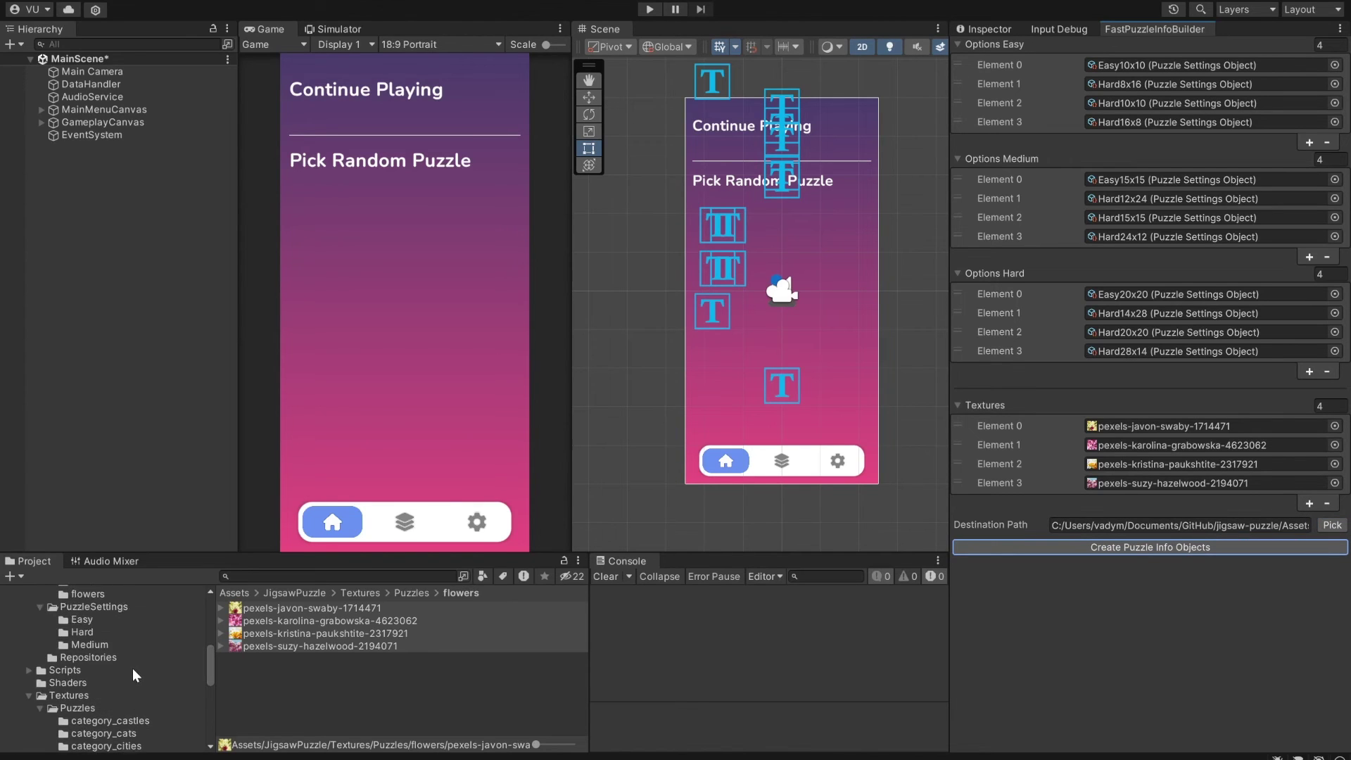
{"action": "scroll", "coordinate": [137, 665], "scroll_direction": "up", "scroll_amount": 3}
{"action": "left_click", "coordinate": [101, 640]}
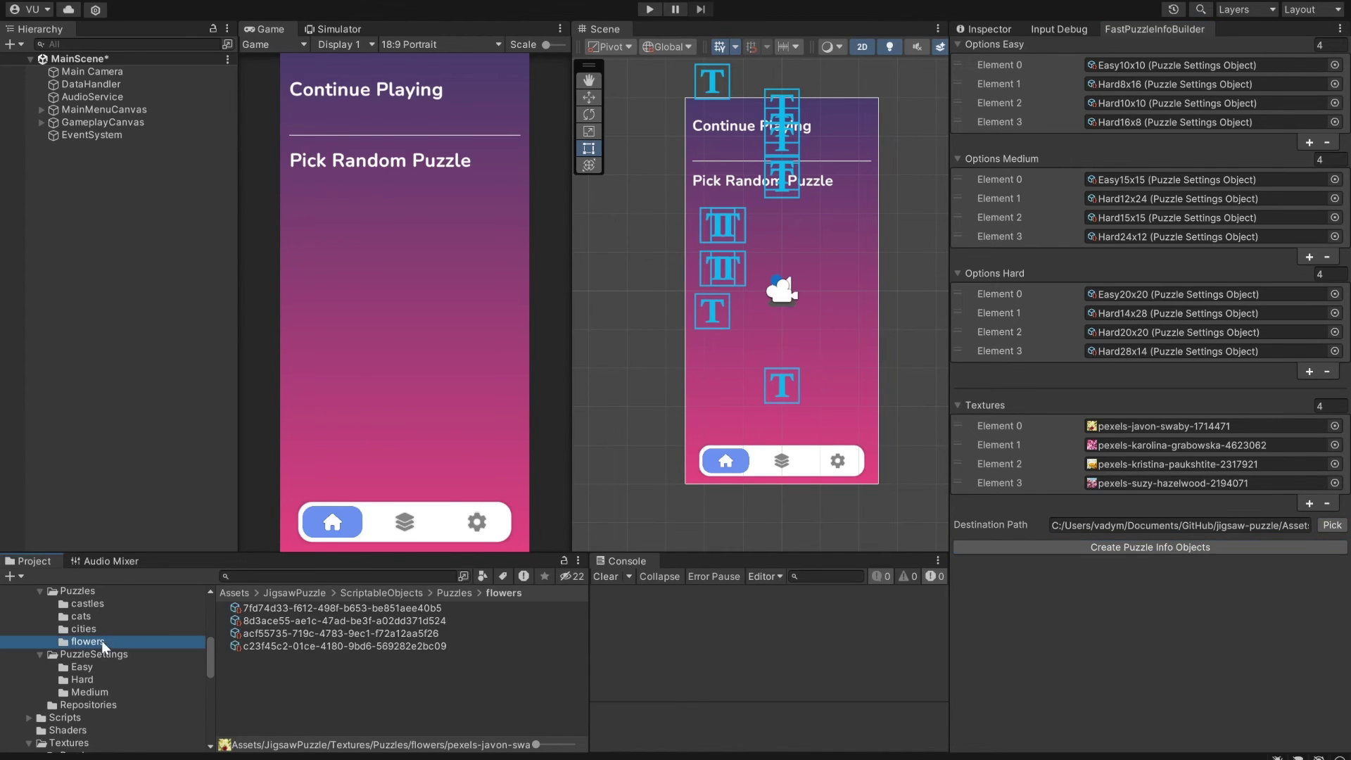
Examine the texture, options and seed of each generated puzzle info asset in the flowers folder
{"action": "left_click", "coordinate": [287, 607]}
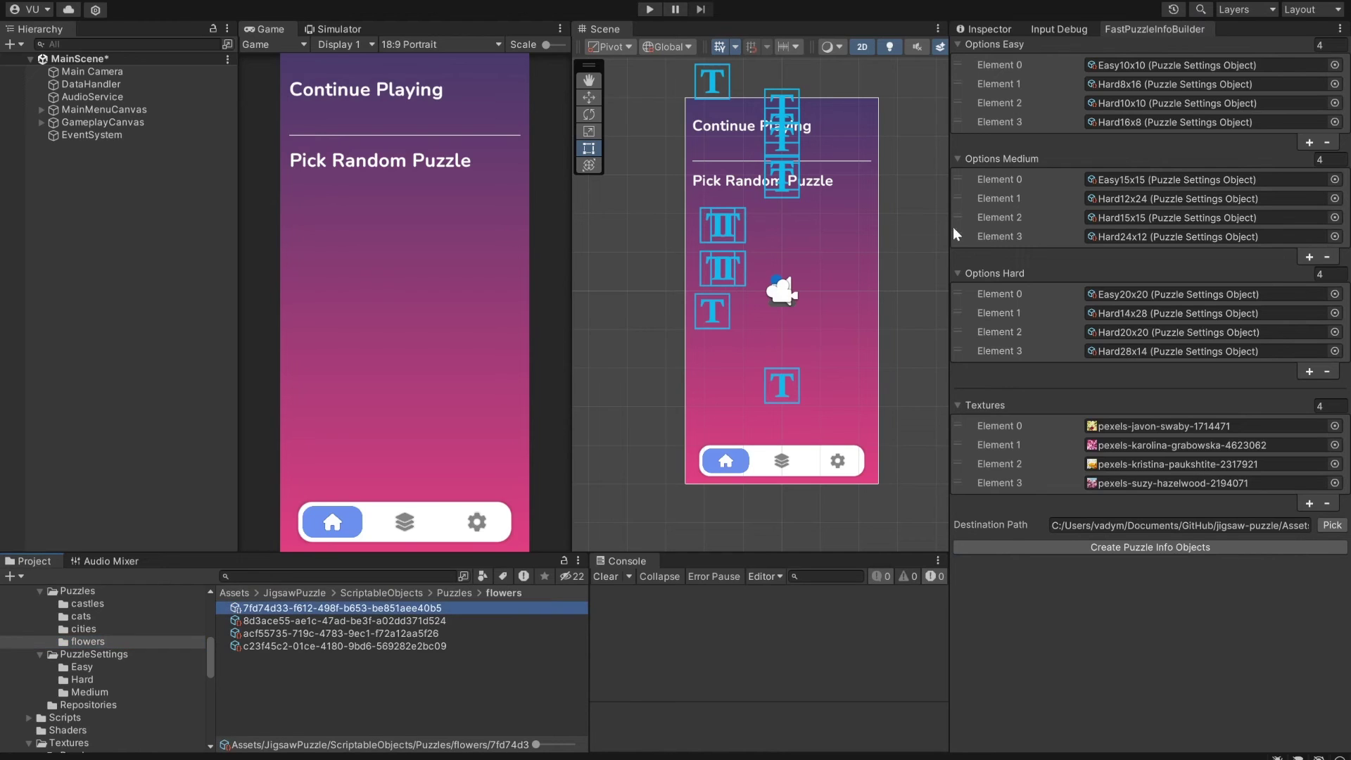
{"action": "left_click", "coordinate": [992, 29]}
{"action": "left_click", "coordinate": [309, 607]}
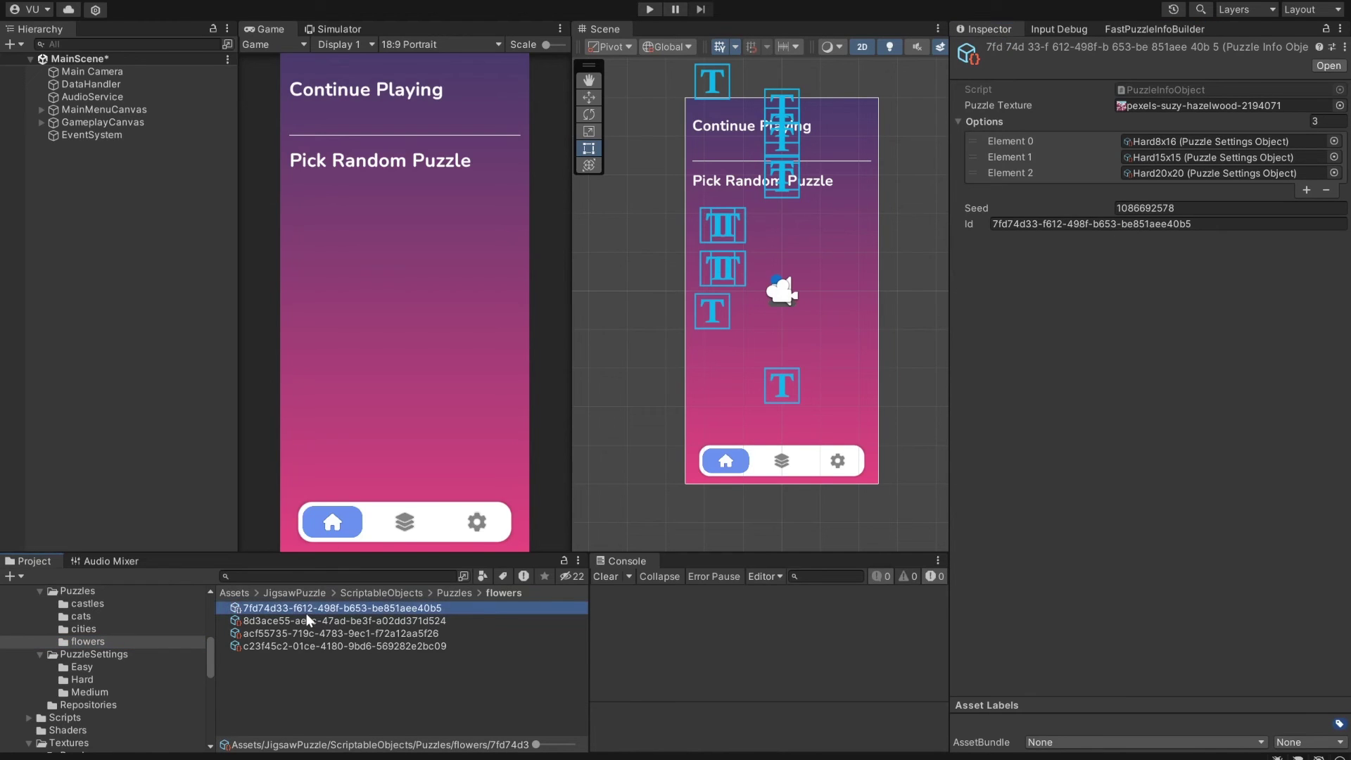
{"action": "key", "text": "Down"}
{"action": "key", "text": "Down"}
{"action": "key", "text": "Down"}
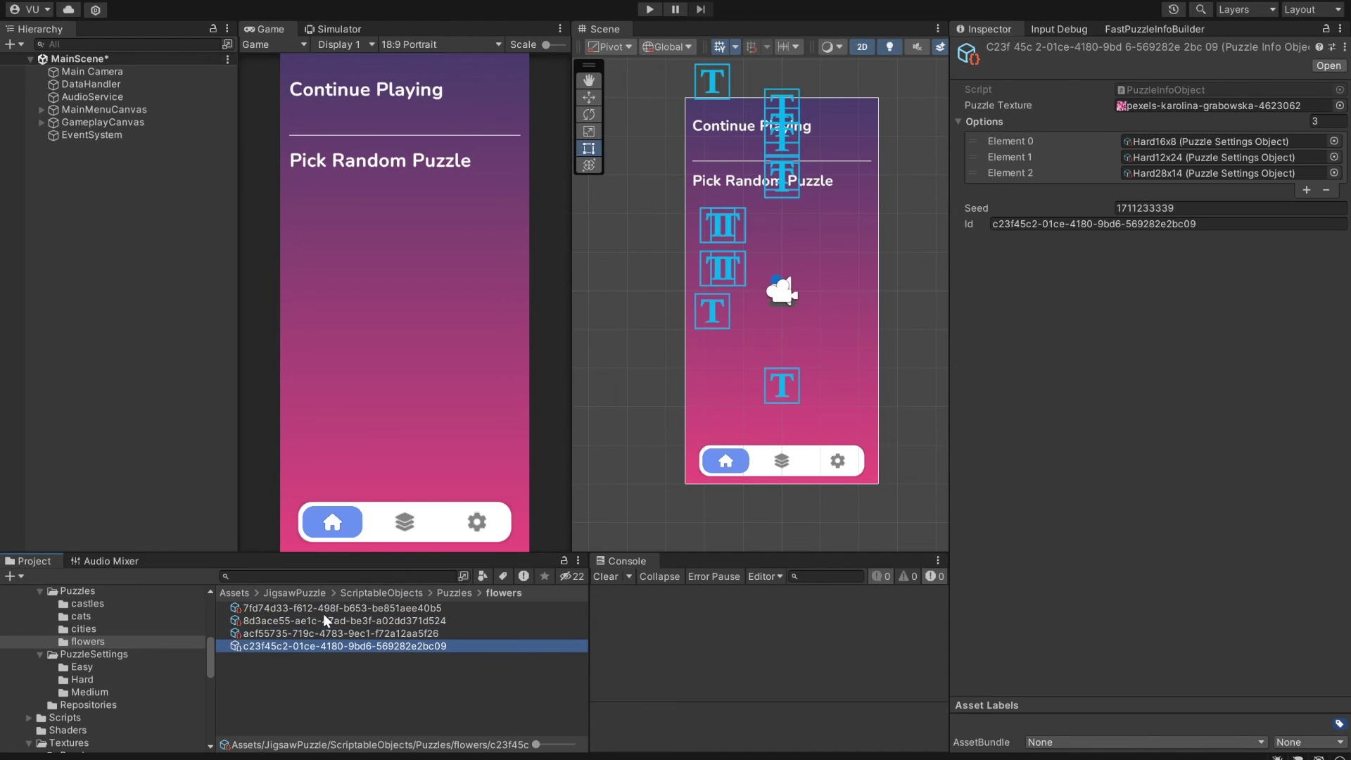
Create a Category asset named Flowers in the ScriptableObjects Categories folder
{"action": "scroll", "coordinate": [133, 629], "scroll_direction": "up", "scroll_amount": 2}
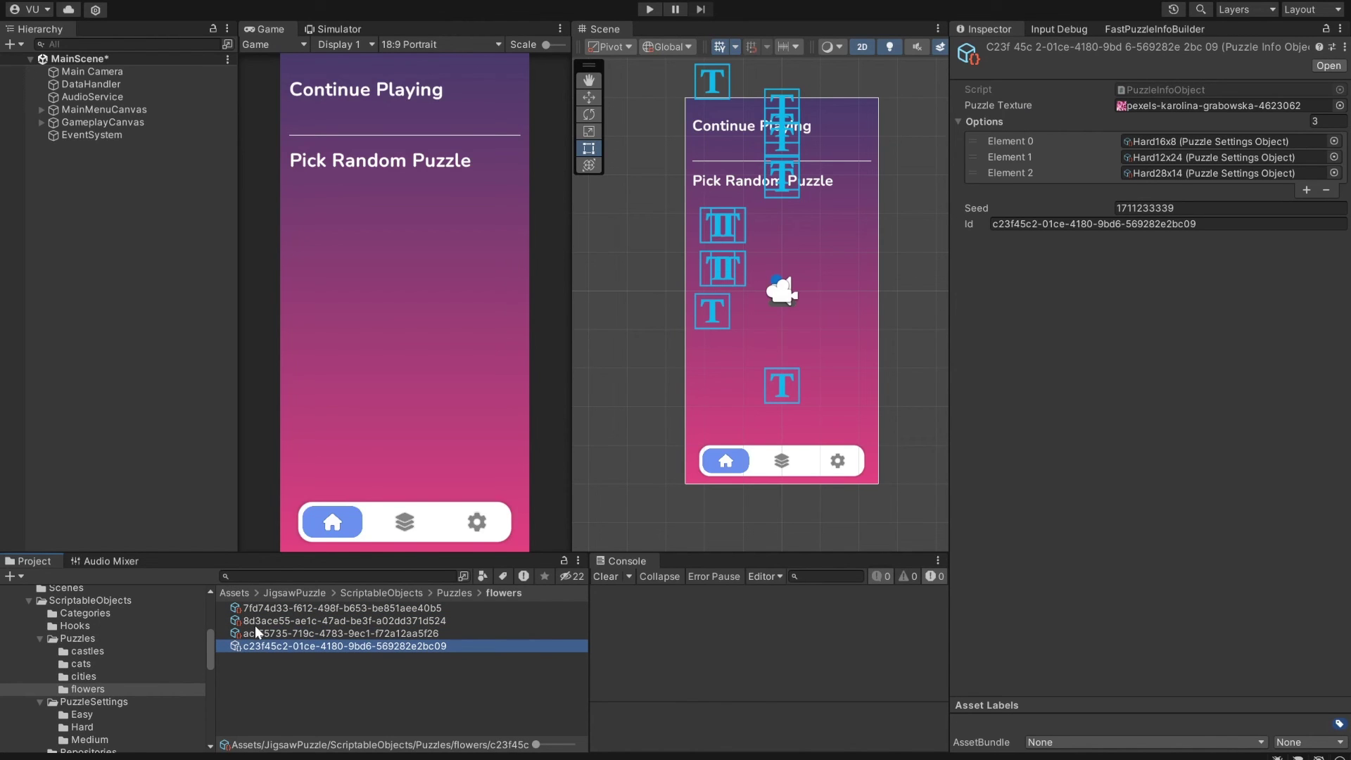
{"action": "left_click", "coordinate": [88, 613]}
{"action": "right_click", "coordinate": [282, 659]}
{"action": "mouse_move", "coordinate": [386, 206]}
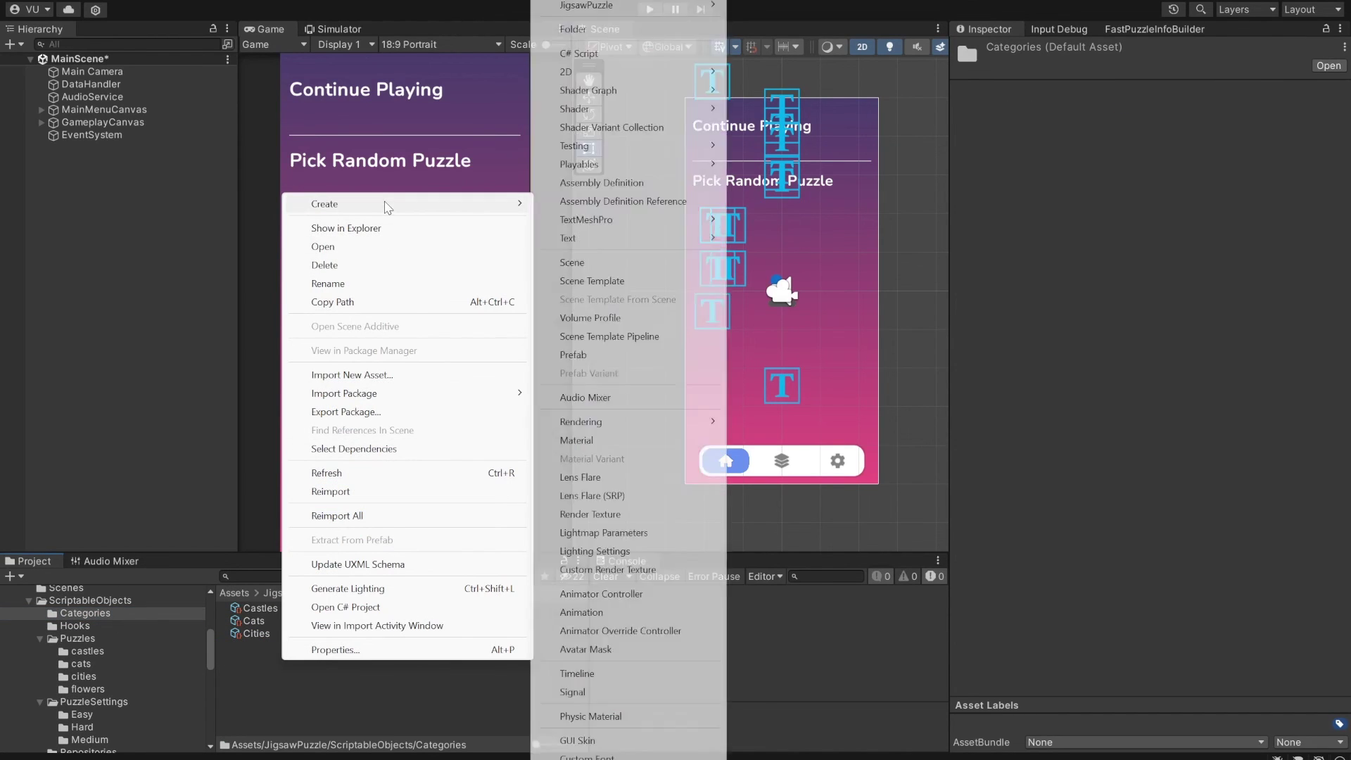
{"action": "mouse_move", "coordinate": [675, 5]}
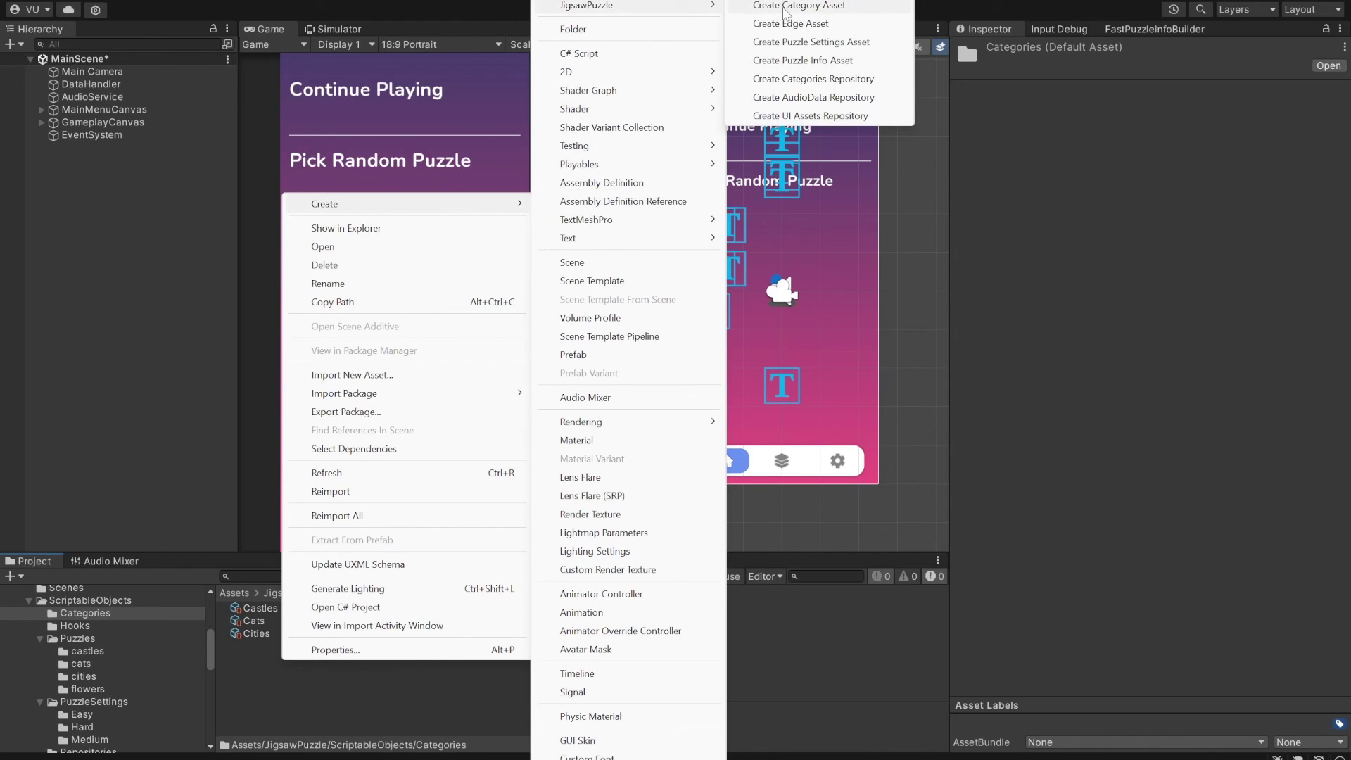
{"action": "left_click", "coordinate": [816, 7]}
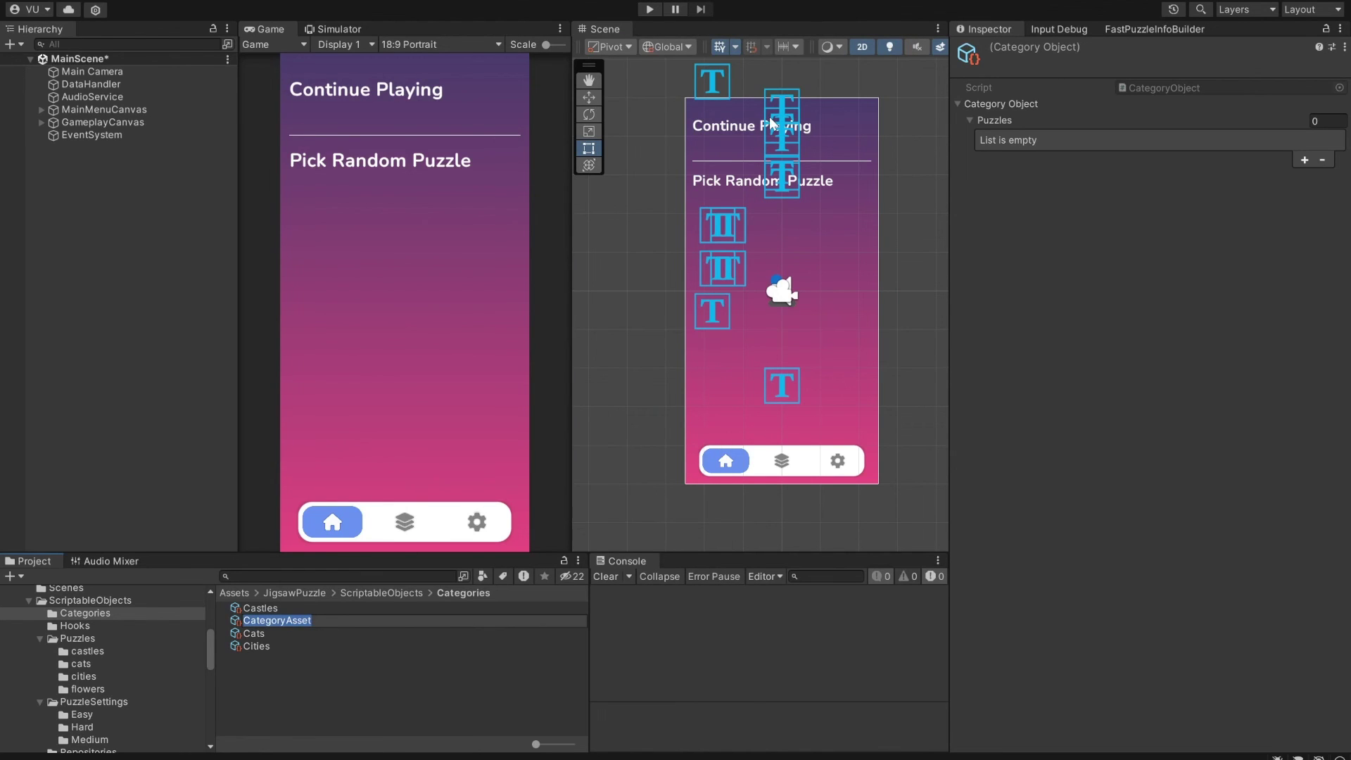
{"action": "type", "text": "Flowers"}
{"action": "key", "text": "Return"}
{"action": "left_click", "coordinate": [1159, 71]}
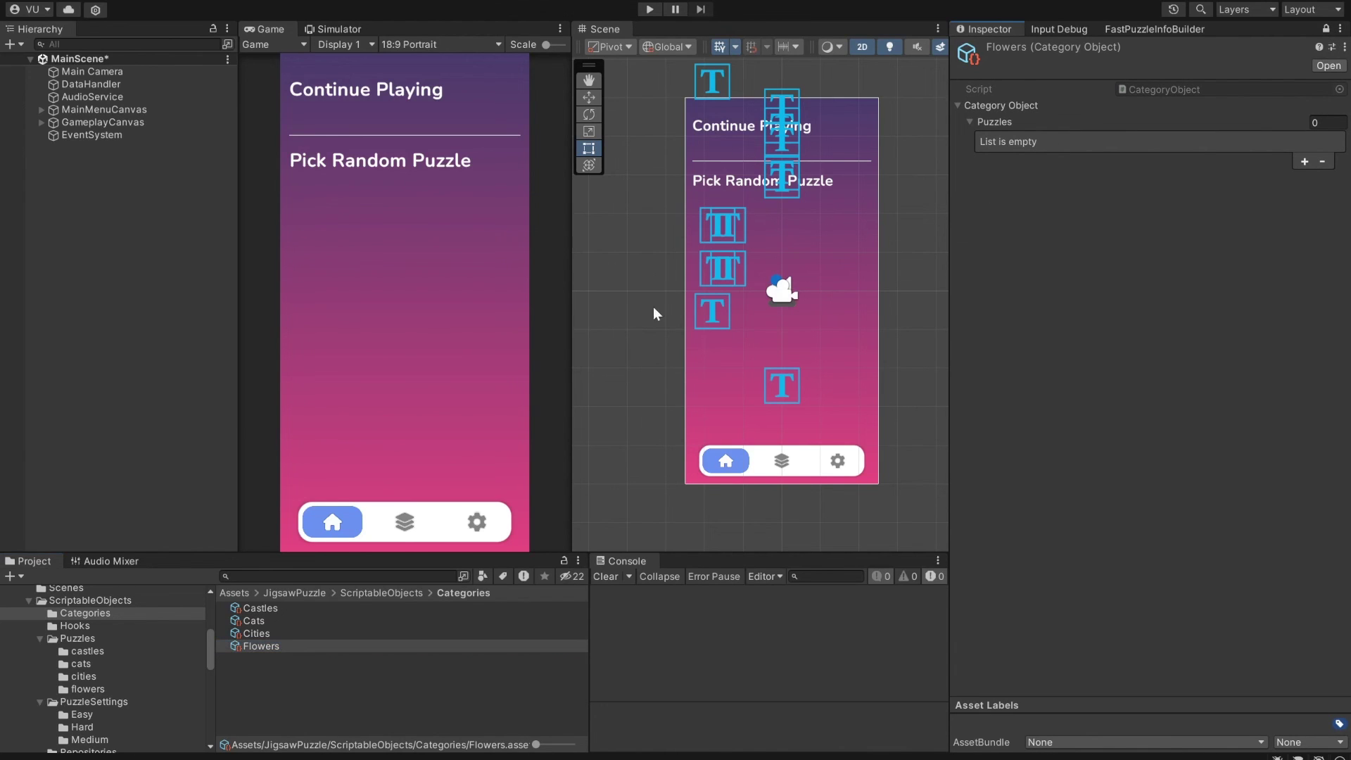
Add all four puzzle info assets from the flowers folder to the Flowers category's Puzzles list and unlock the Inspector
{"action": "left_click", "coordinate": [88, 689]}
{"action": "left_click", "coordinate": [342, 607]}
{"action": "left_click", "coordinate": [345, 646], "text": "shift"}
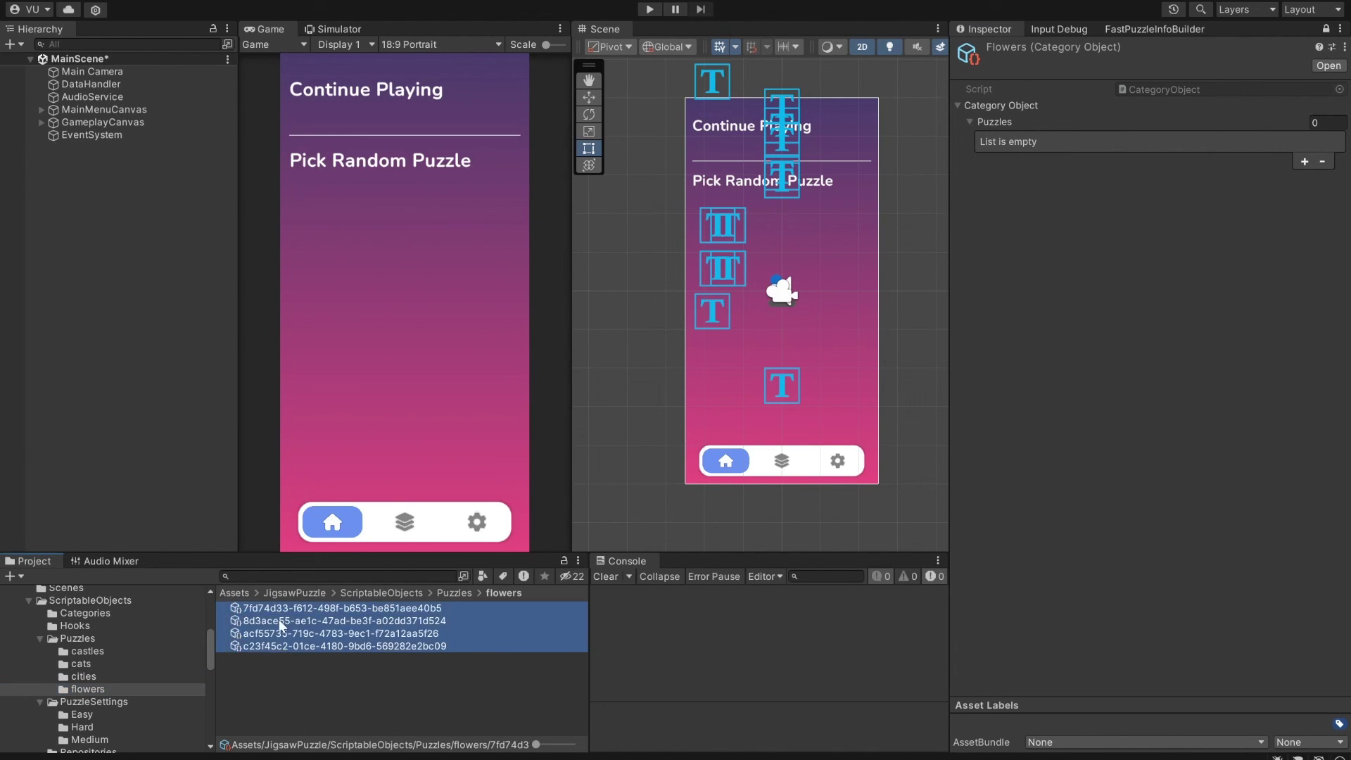
{"action": "left_click_drag", "start_coordinate": [345, 646], "coordinate": [994, 122]}
{"action": "left_click", "coordinate": [1325, 29]}
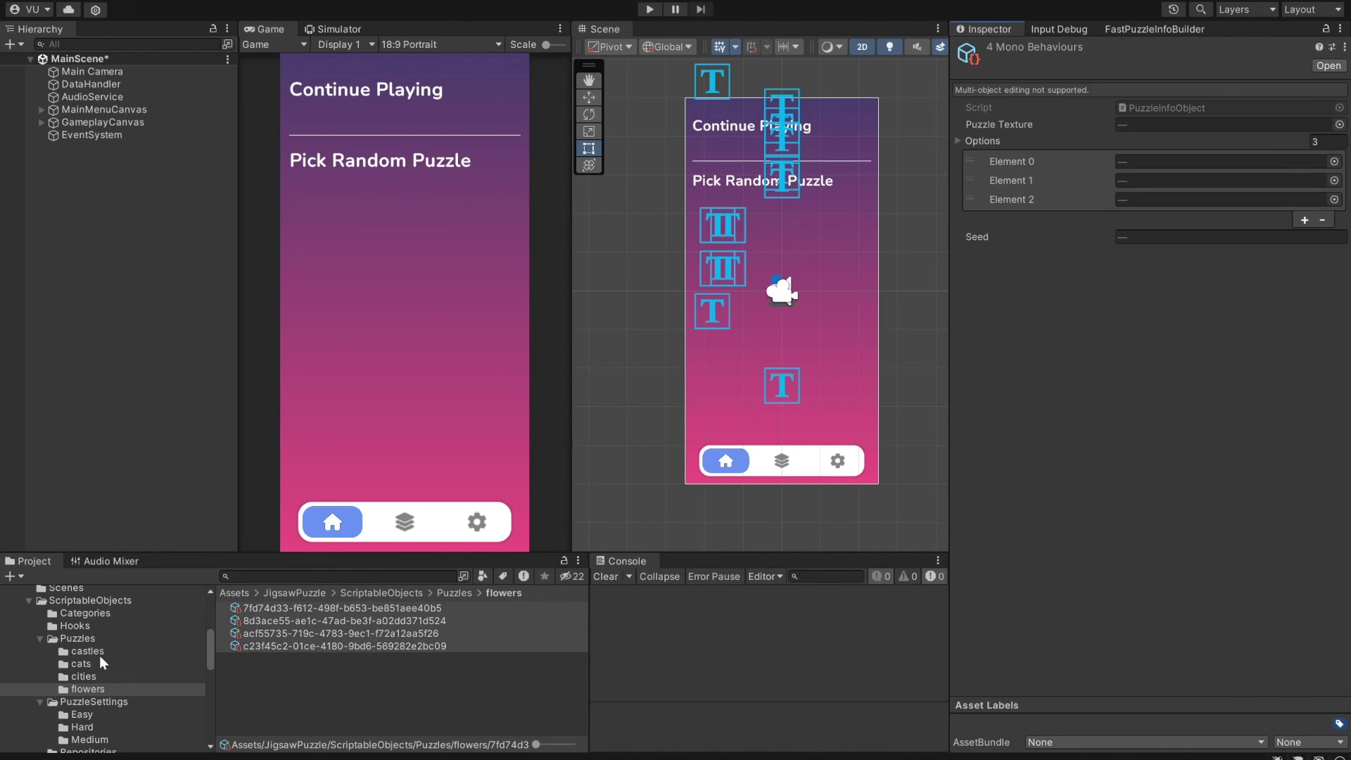
Add the Flowers category as Element 3 of the Categories list in the CategoriesRepository asset and run the game in play mode
{"action": "scroll", "coordinate": [99, 656], "scroll_direction": "down", "scroll_amount": 2}
{"action": "left_click", "coordinate": [88, 704]}
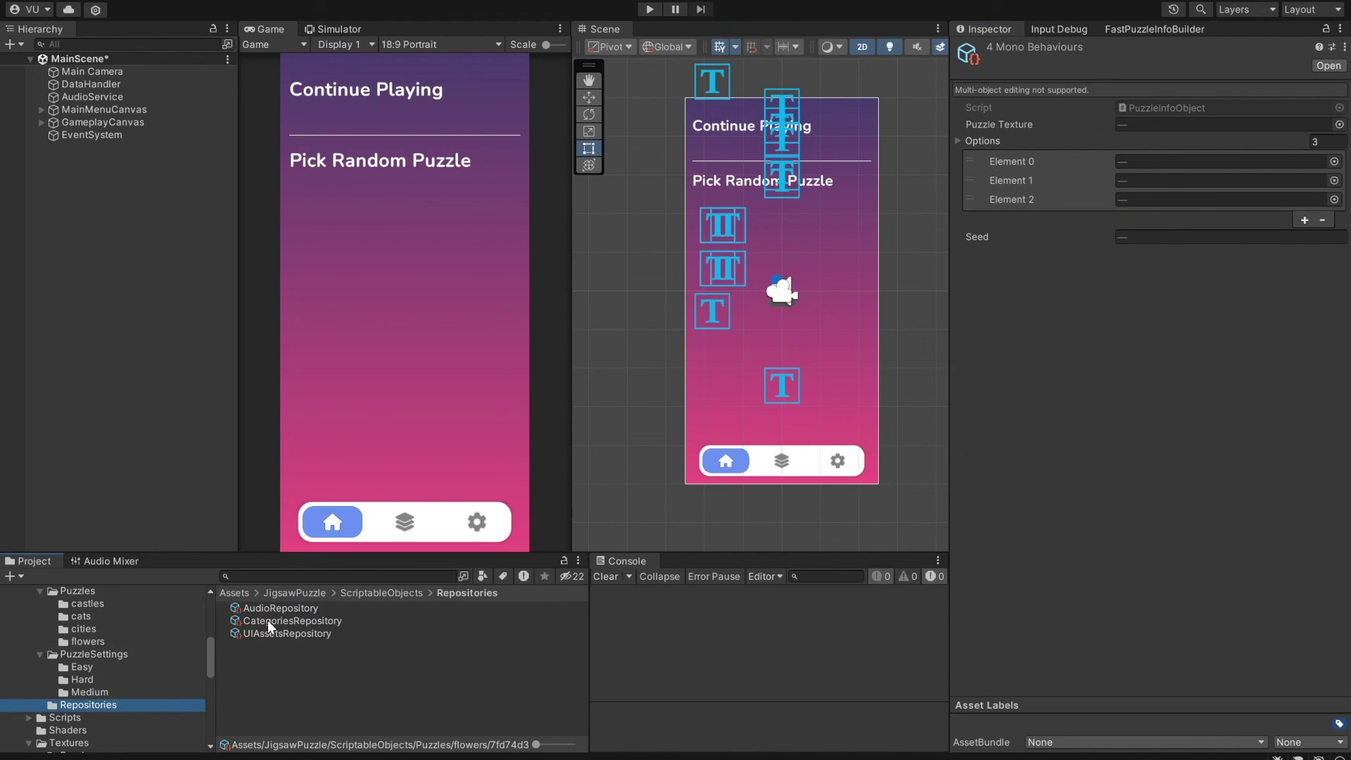
{"action": "left_click", "coordinate": [315, 621]}
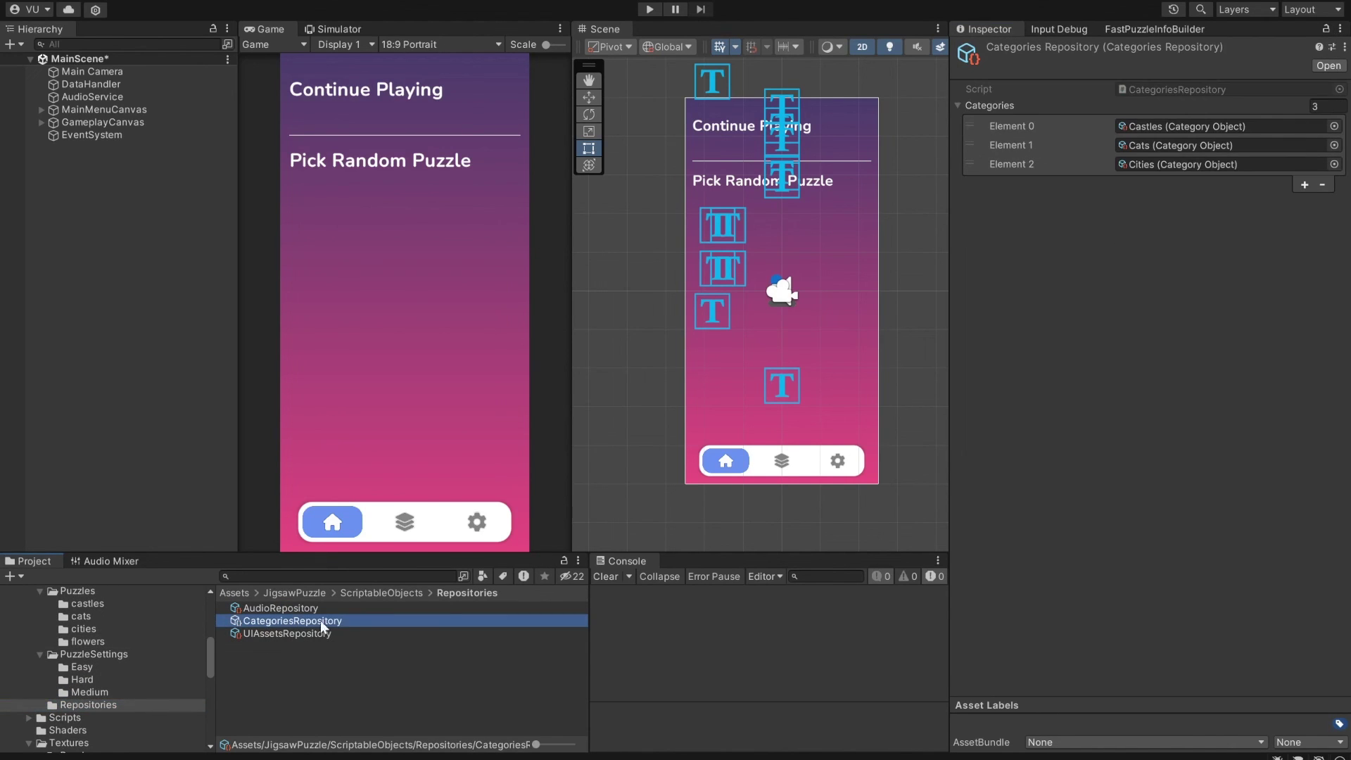
{"action": "left_click", "coordinate": [1303, 185]}
{"action": "scroll", "coordinate": [206, 661], "scroll_direction": "up", "scroll_amount": 3}
{"action": "left_click", "coordinate": [106, 614]}
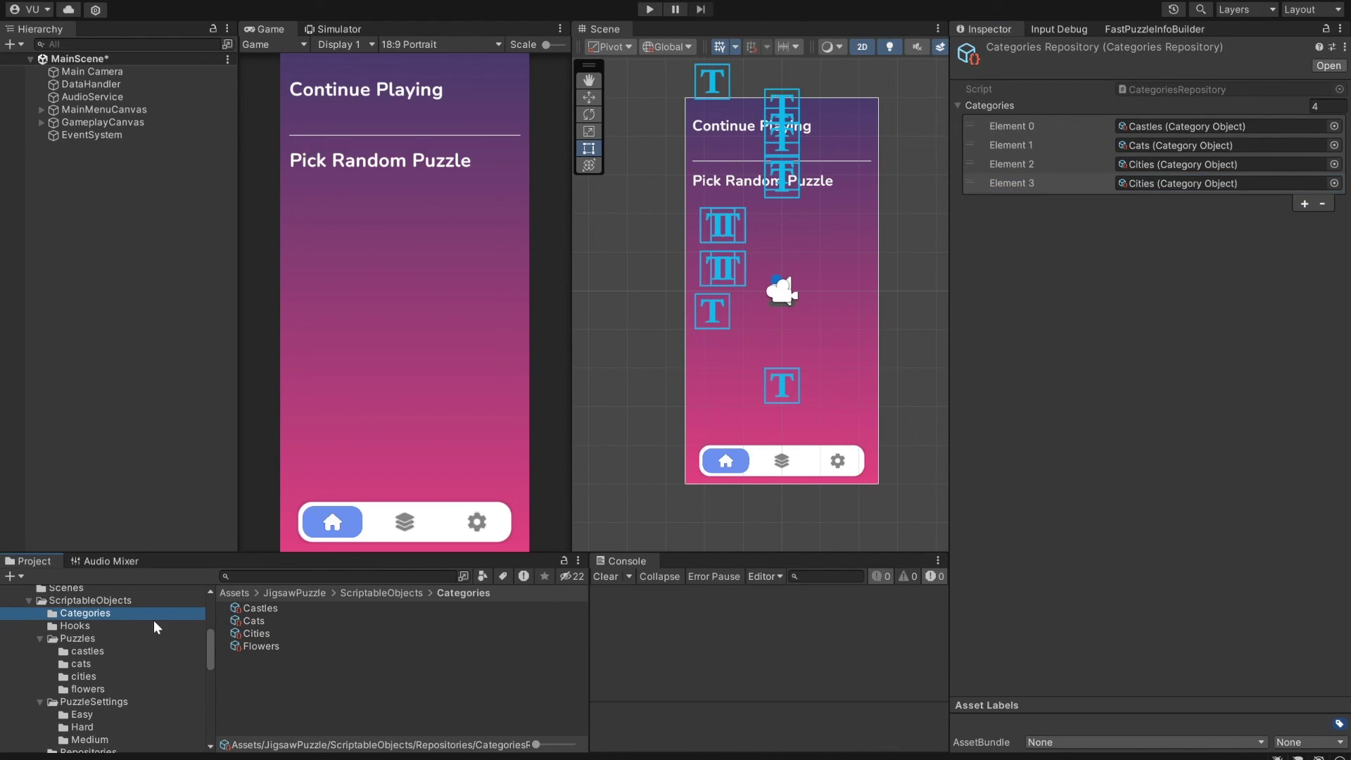
{"action": "left_click_drag", "start_coordinate": [247, 648], "coordinate": [1168, 190]}
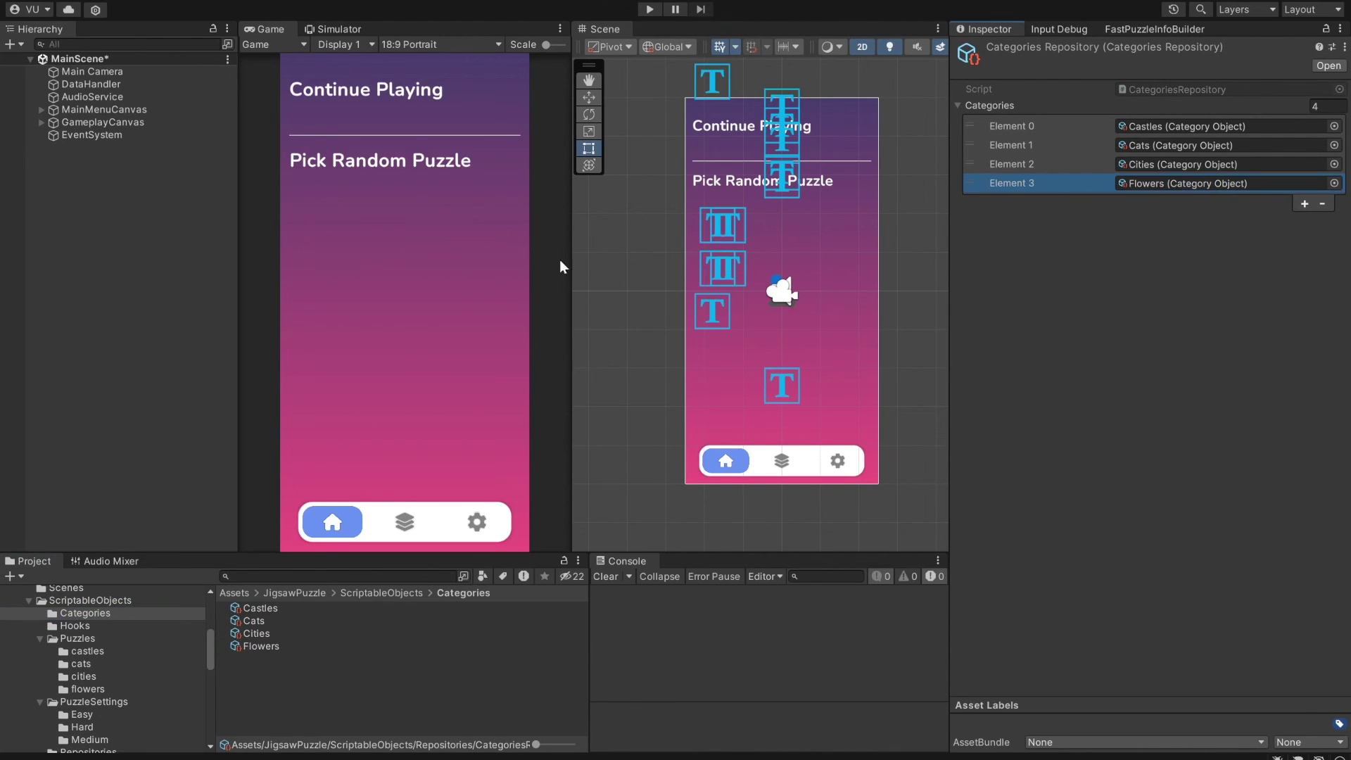
{"action": "key", "text": "ctrl+p"}
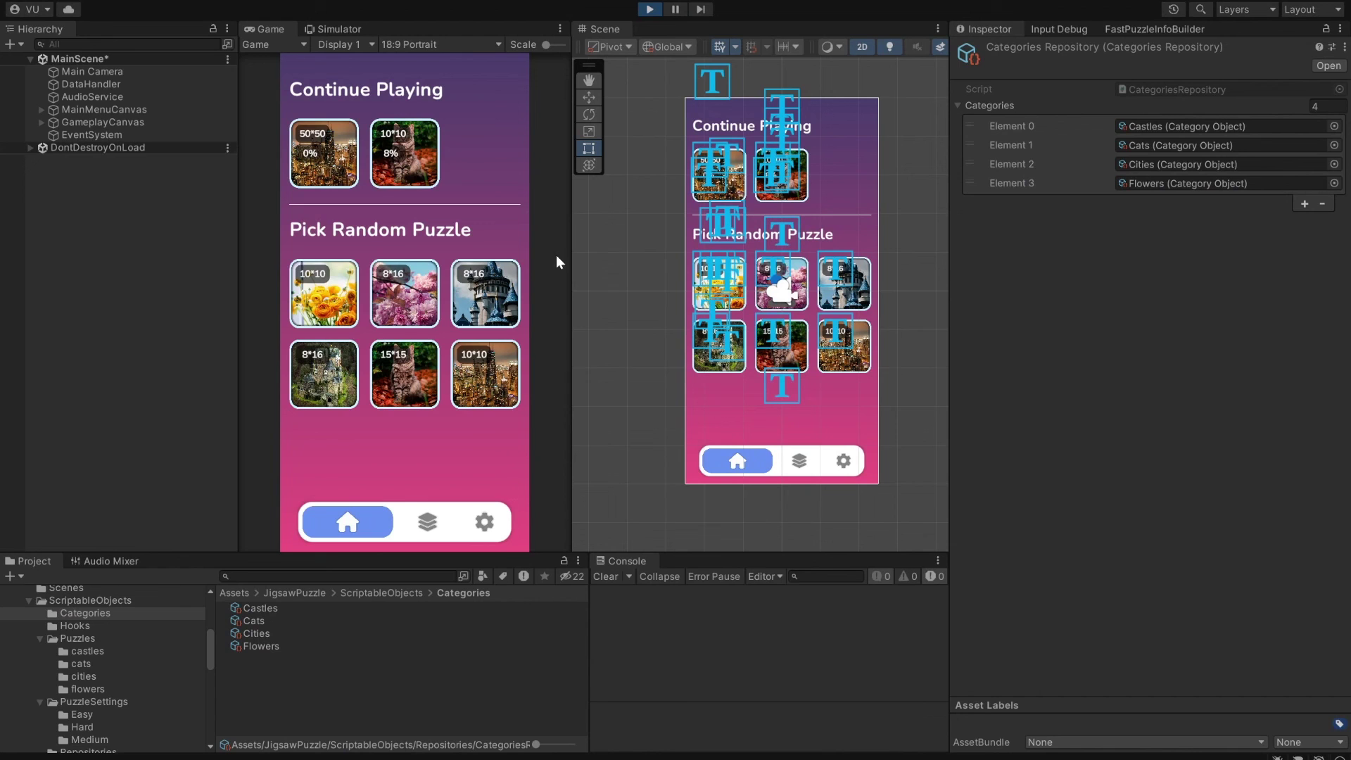